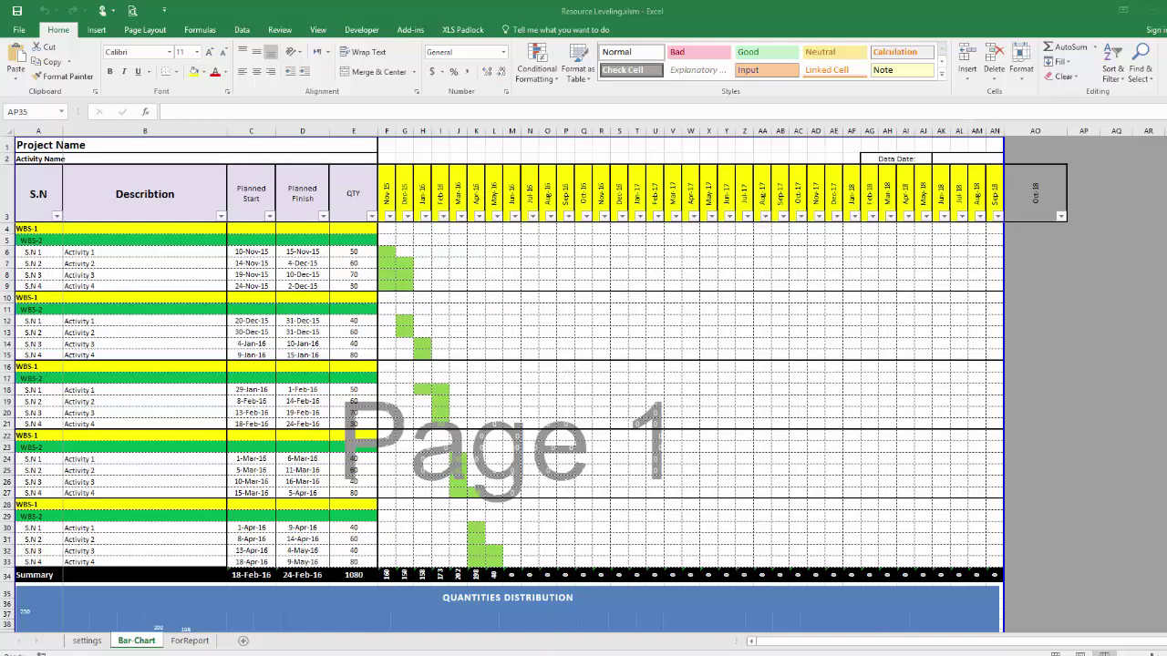
Examine the activities' planned dates and quantities and the Quantities Distribution chart in the Excel-Bar-Chart-with-Quantities-Distribution workbook.
{"action": "left_click", "coordinate": [1084, 591]}
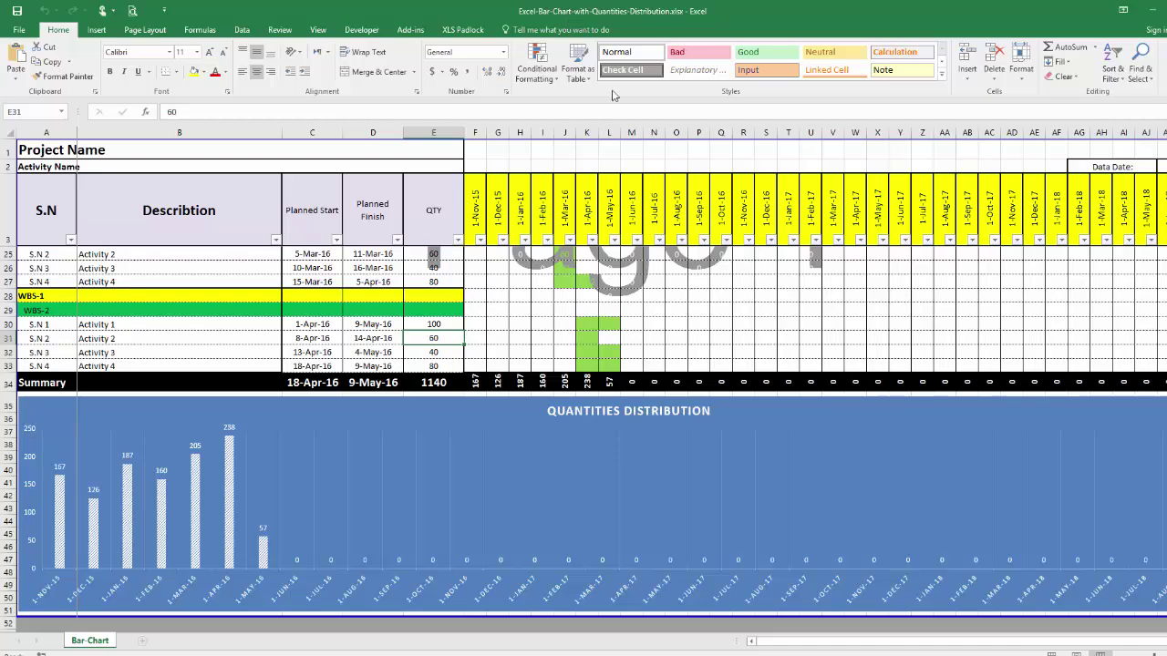
{"action": "scroll", "coordinate": [481, 366], "scroll_direction": "up", "scroll_amount": 2}
{"action": "scroll", "coordinate": [480, 365], "scroll_direction": "up", "scroll_amount": 5}
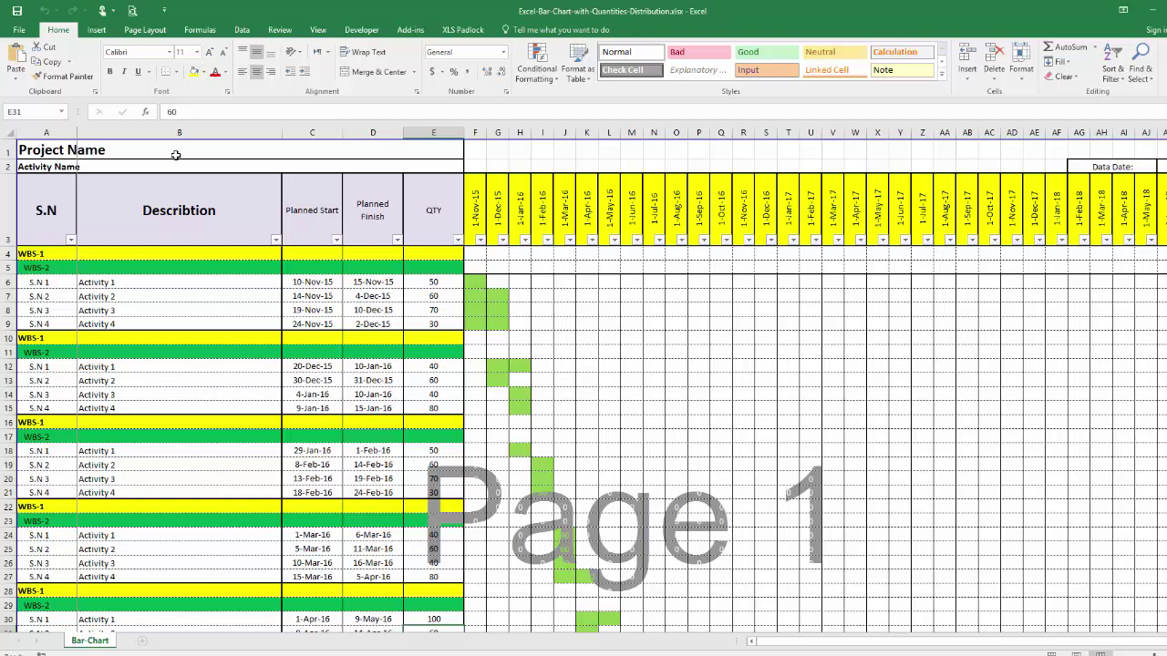
{"action": "left_click", "coordinate": [180, 131]}
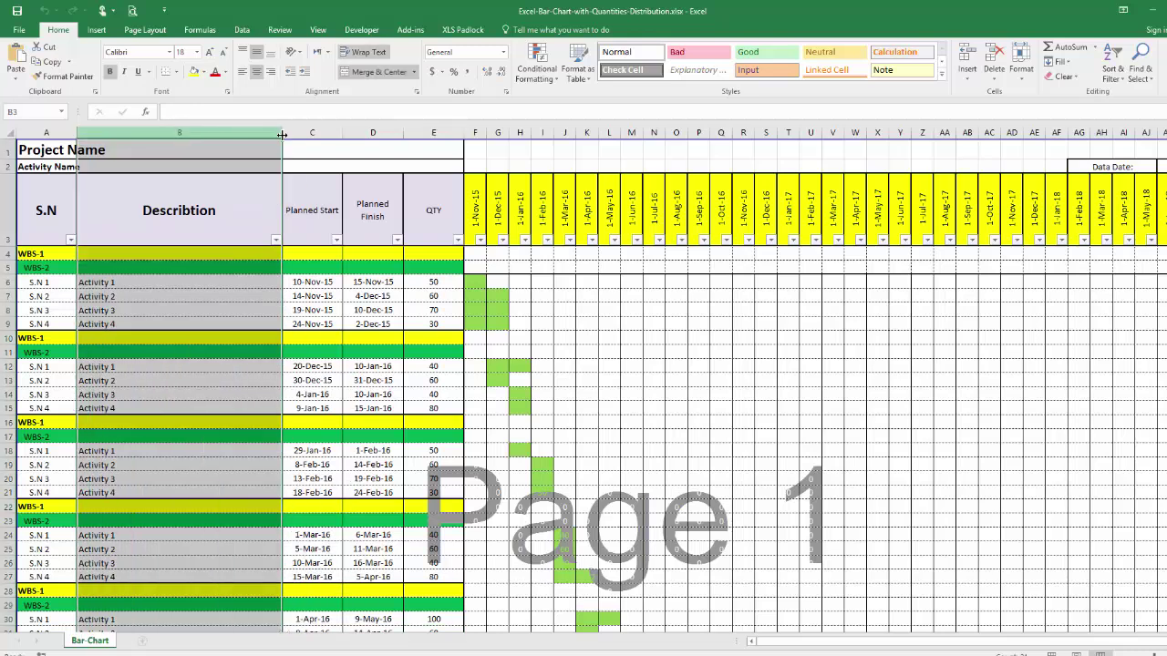
{"action": "left_click", "coordinate": [312, 132]}
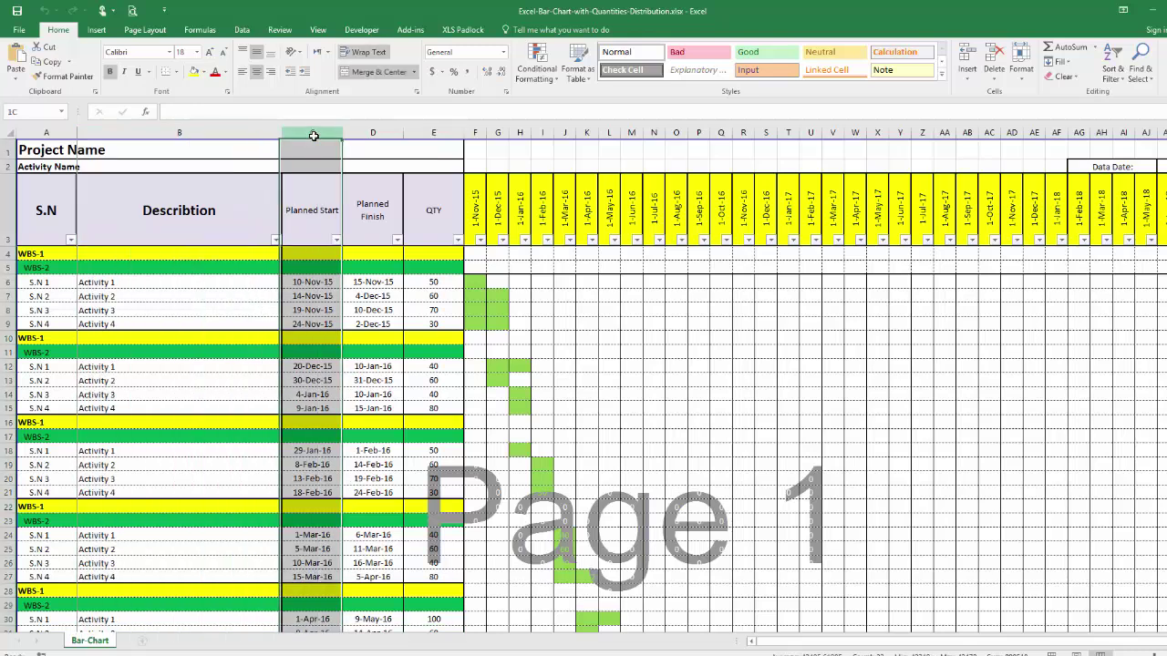
{"action": "left_click", "coordinate": [386, 131]}
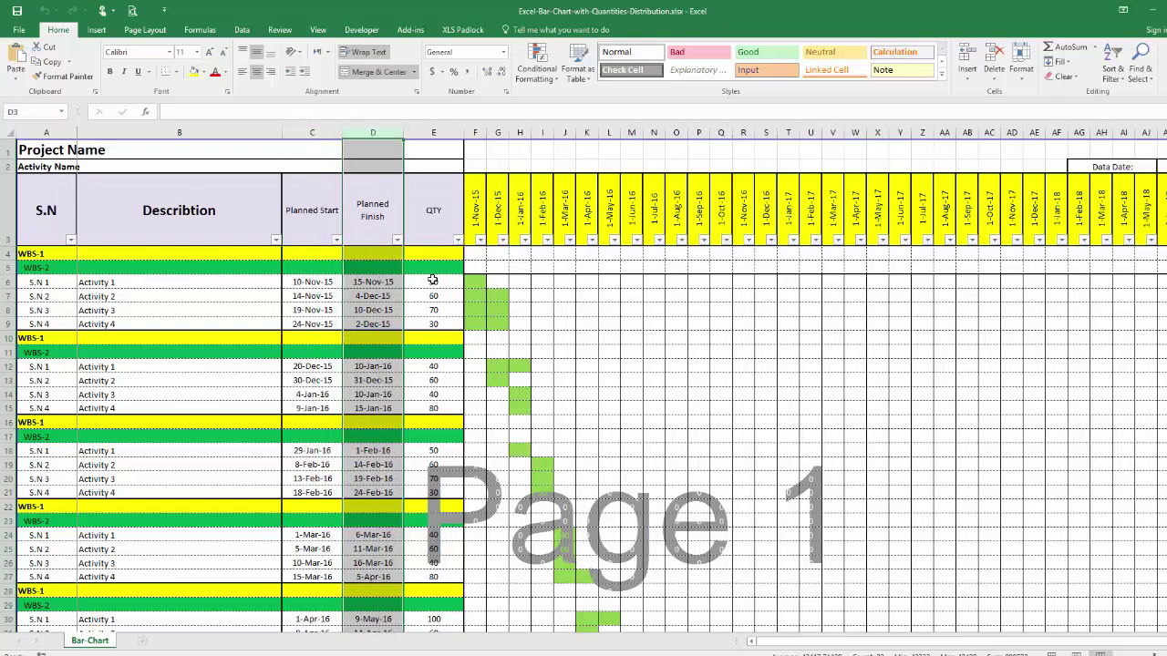
{"action": "left_click_drag", "start_coordinate": [433, 281], "coordinate": [437, 324]}
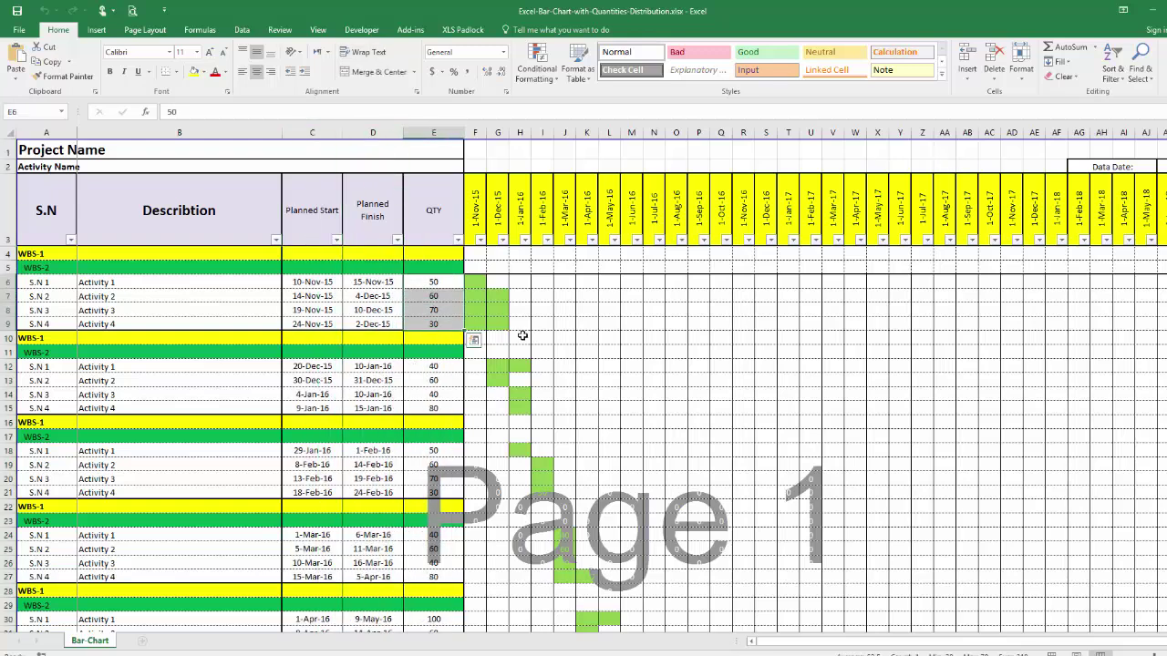
{"action": "scroll", "coordinate": [521, 335], "scroll_direction": "down", "scroll_amount": 4}
{"action": "scroll", "coordinate": [521, 335], "scroll_direction": "down", "scroll_amount": 1}
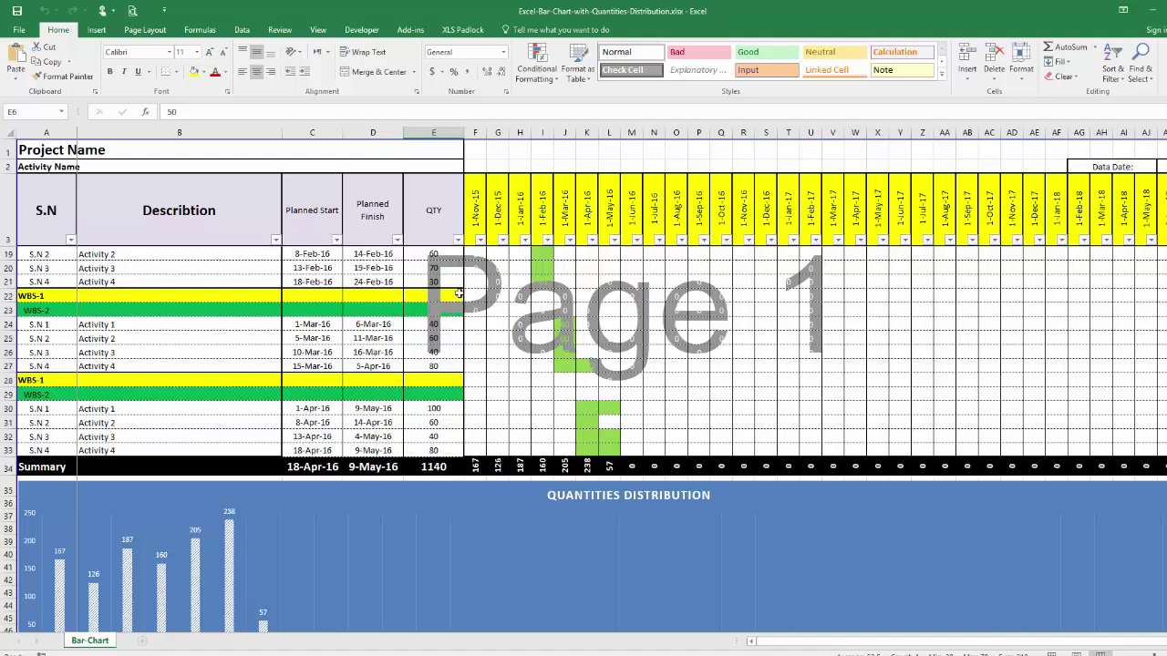
{"action": "scroll", "coordinate": [457, 334], "scroll_direction": "down", "scroll_amount": 2}
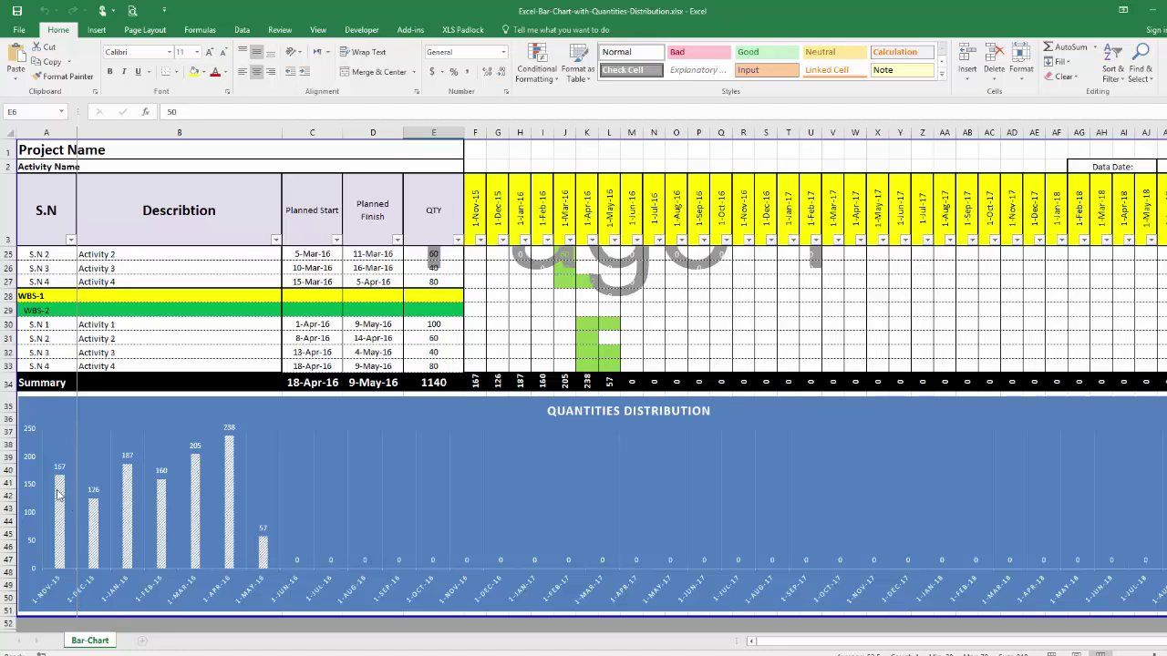
{"action": "mouse_move", "coordinate": [191, 470]}
{"action": "mouse_move", "coordinate": [272, 519]}
{"action": "scroll", "coordinate": [372, 408], "scroll_direction": "up", "scroll_amount": 7}
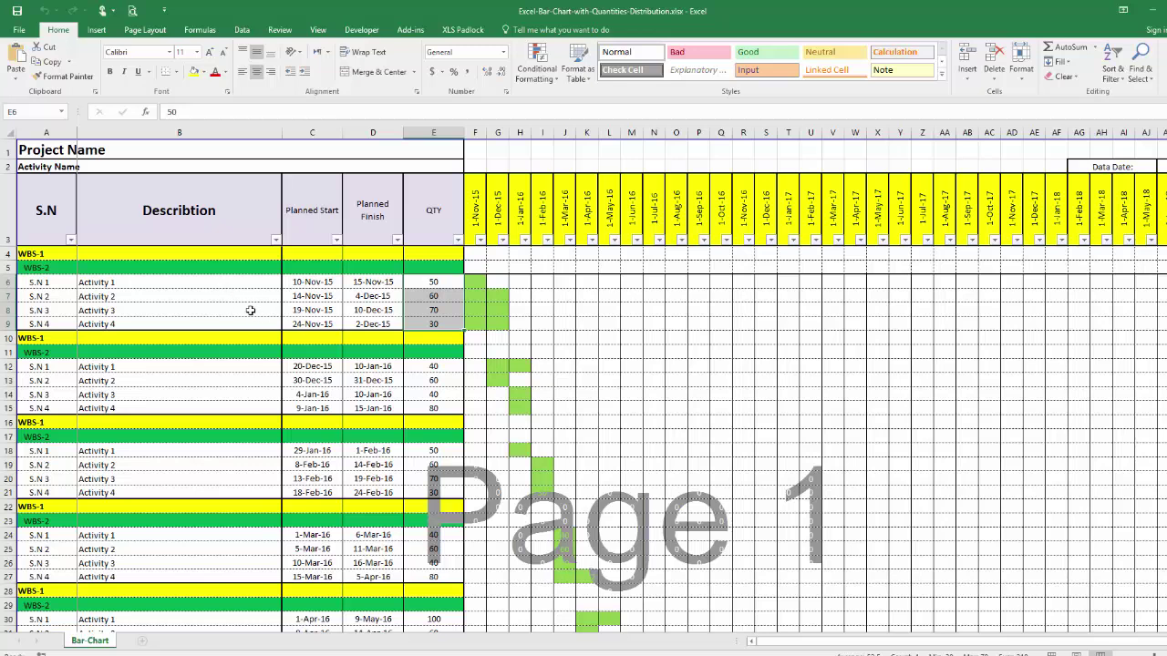
Try a quantity of 100 for Activity 1 in E6, check its effect on the distribution chart, and undo the change.
{"action": "left_click", "coordinate": [423, 279]}
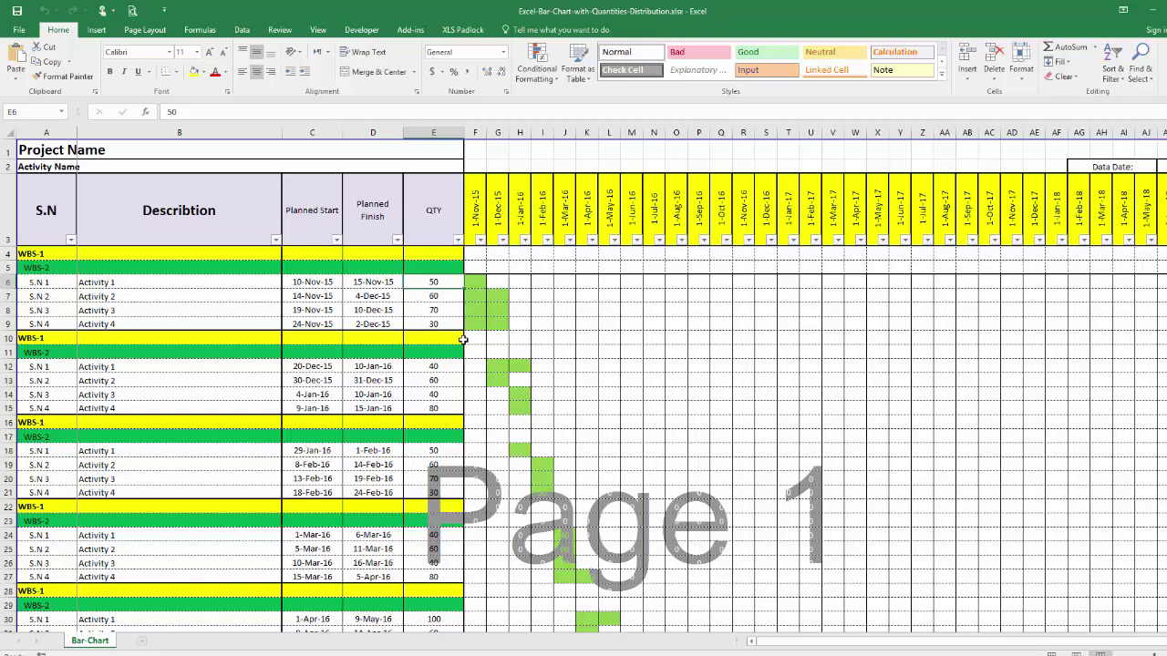
{"action": "scroll", "coordinate": [501, 362], "scroll_direction": "down", "scroll_amount": 8}
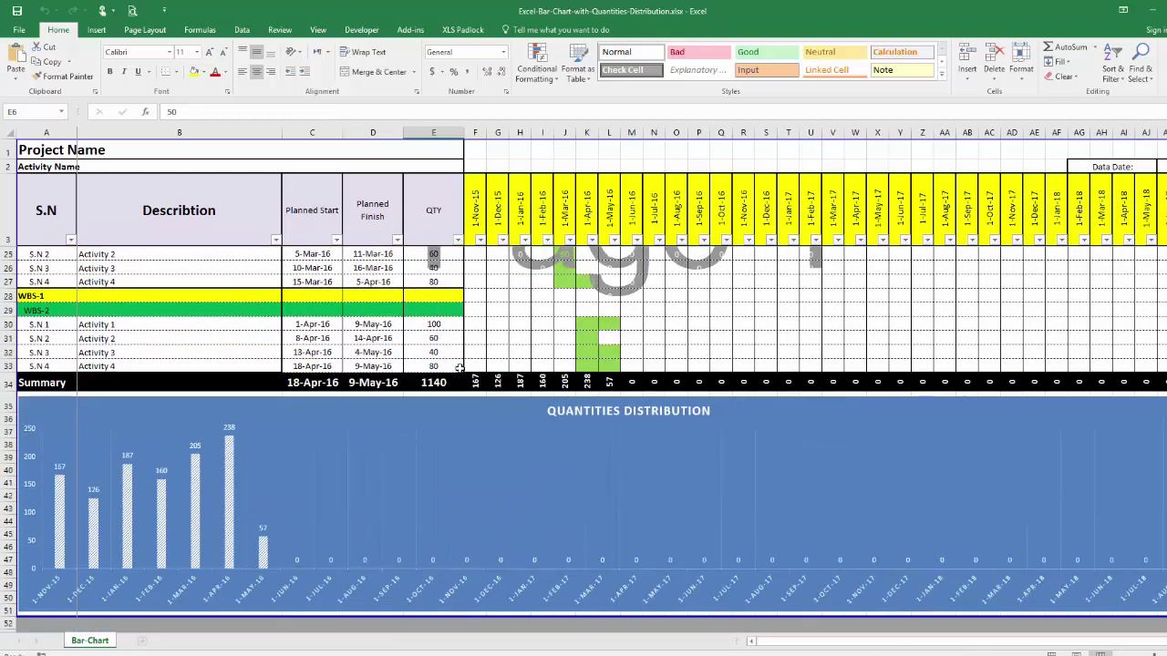
{"action": "scroll", "coordinate": [460, 368], "scroll_direction": "up", "scroll_amount": 8}
{"action": "type", "text": "100"}
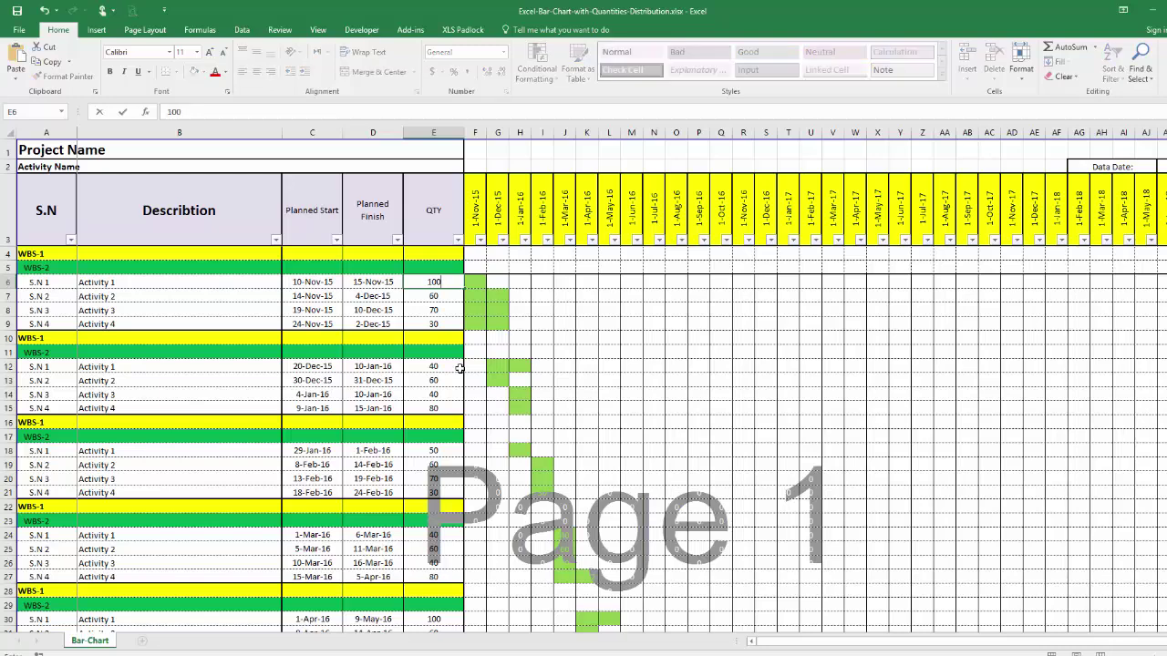
{"action": "key", "text": "Return"}
{"action": "scroll", "coordinate": [434, 394], "scroll_direction": "down", "scroll_amount": 9}
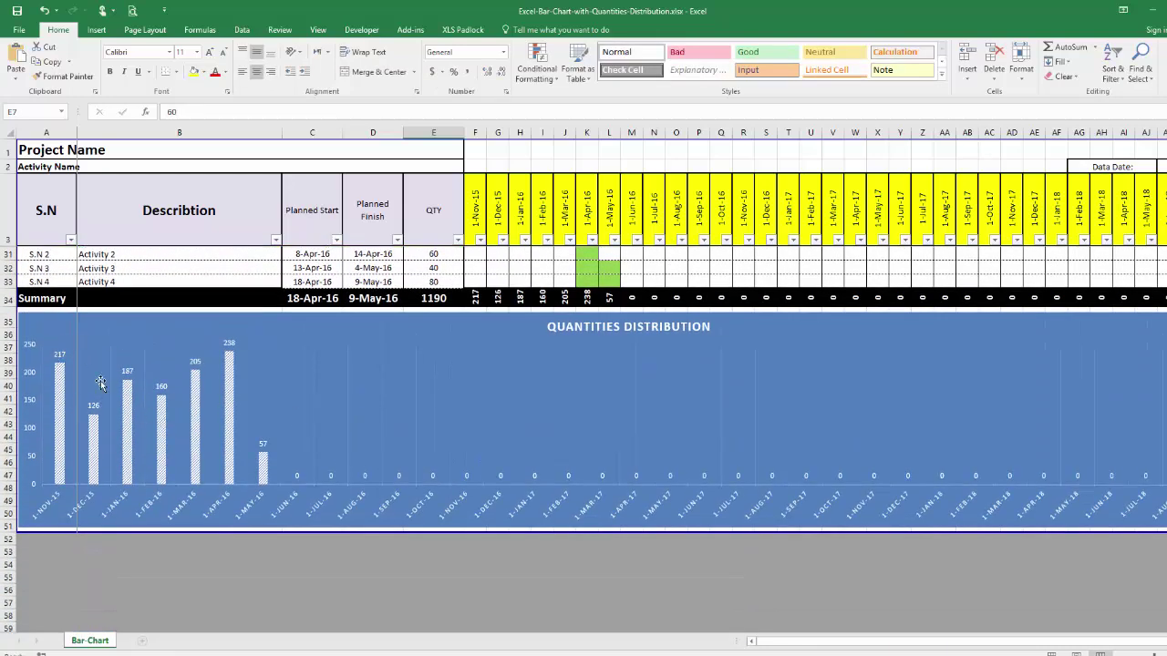
{"action": "scroll", "coordinate": [280, 415], "scroll_direction": "up", "scroll_amount": 9}
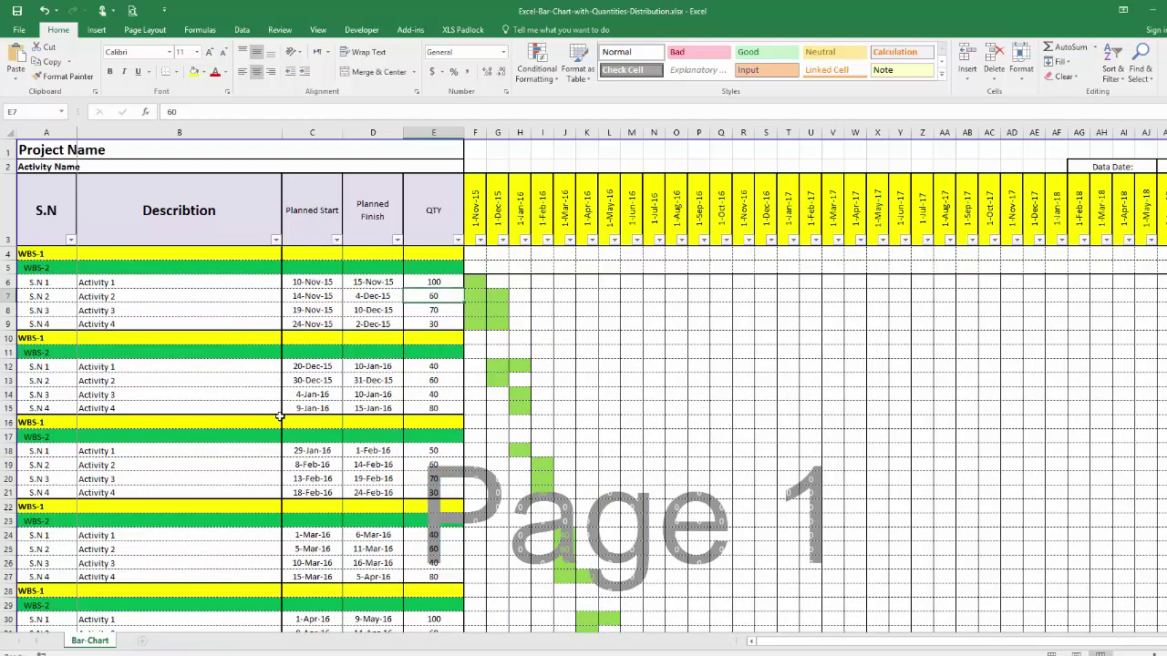
{"action": "key", "text": "ctrl+z"}
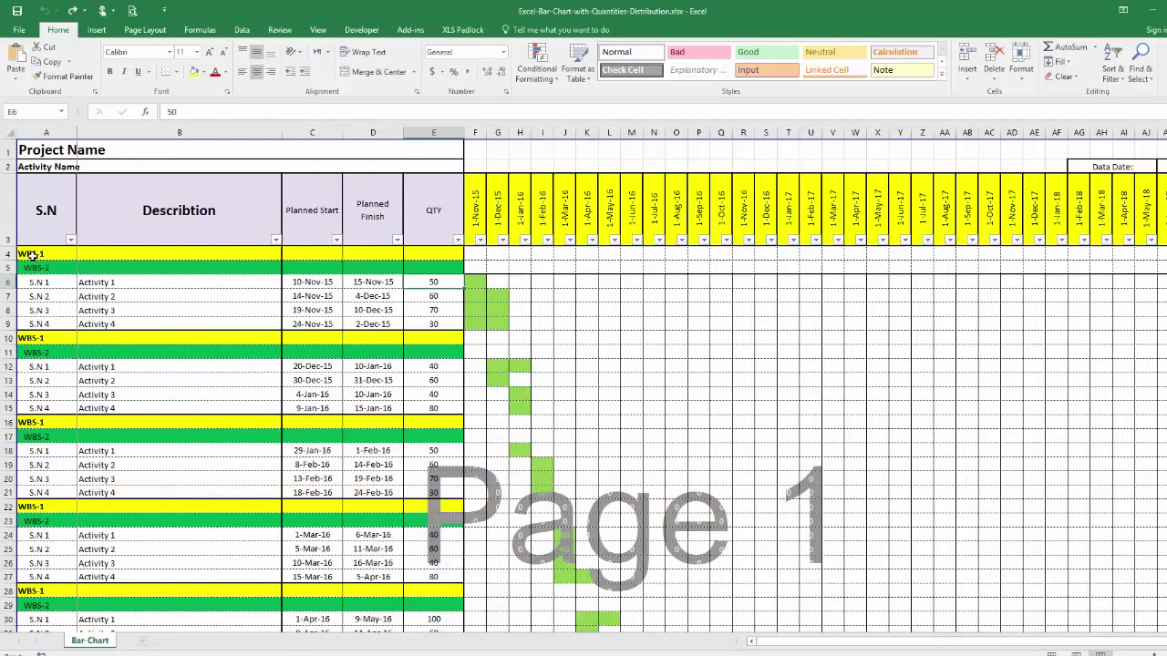
Copy the activity data in A4:E33 and paste it as values at A4 of the Bar-Chart sheet in Resource Leveling.xlsm.
{"action": "left_click_drag", "start_coordinate": [33, 257], "coordinate": [433, 579]}
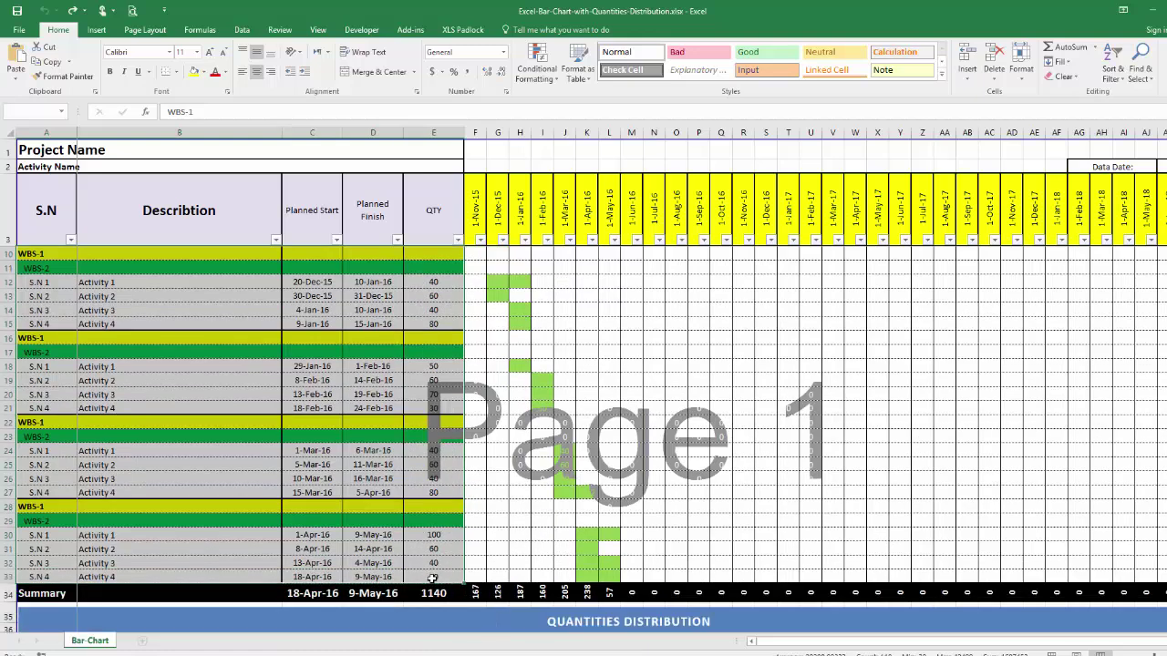
{"action": "right_click", "coordinate": [432, 579]}
{"action": "left_click", "coordinate": [501, 352]}
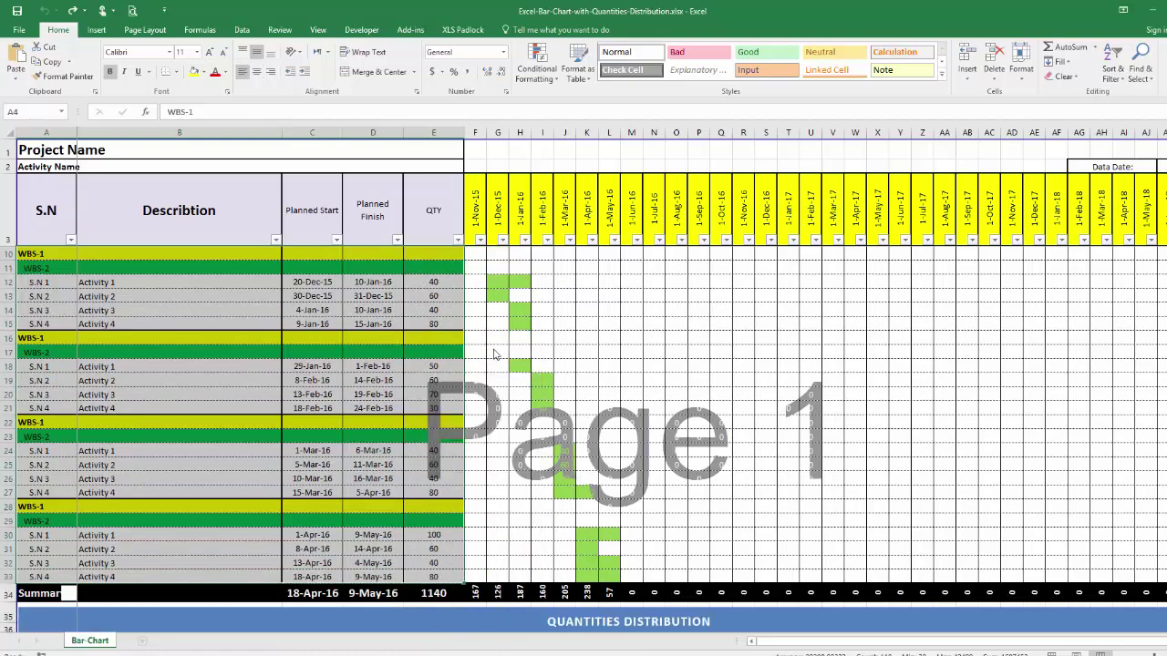
{"action": "key", "text": "alt+Tab"}
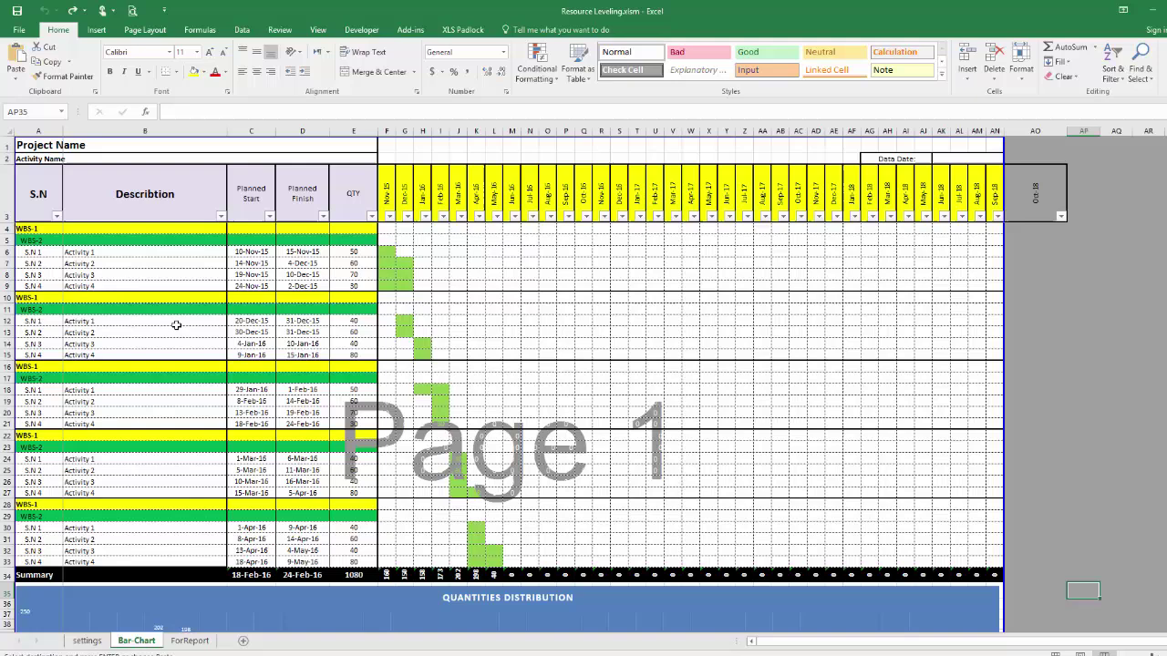
{"action": "left_click", "coordinate": [28, 230]}
{"action": "right_click", "coordinate": [28, 230]}
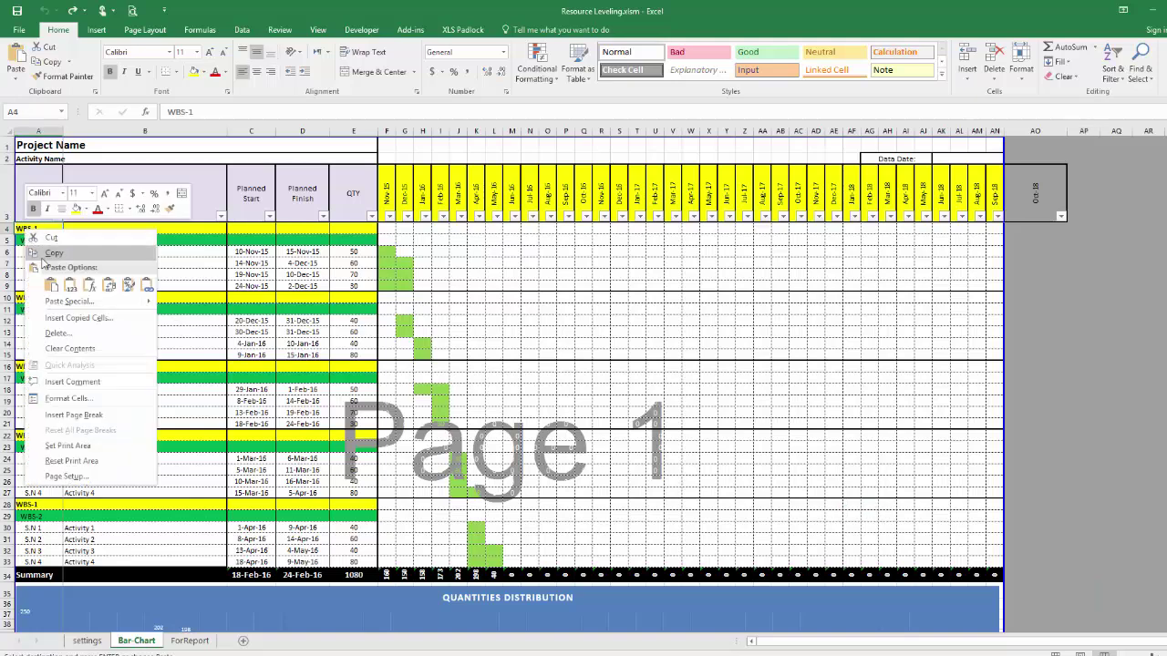
{"action": "left_click", "coordinate": [70, 285]}
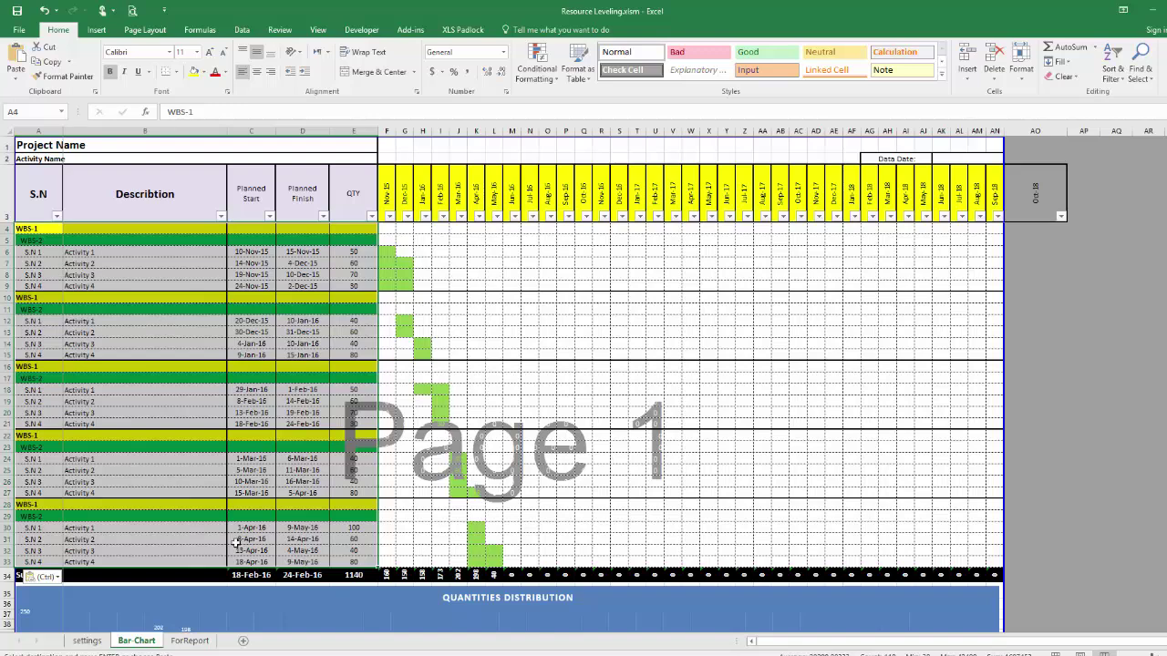
Set both the maximum days to delay and the maximum days to accelerate activities to 10 on the settings sheet.
{"action": "left_click", "coordinate": [86, 641]}
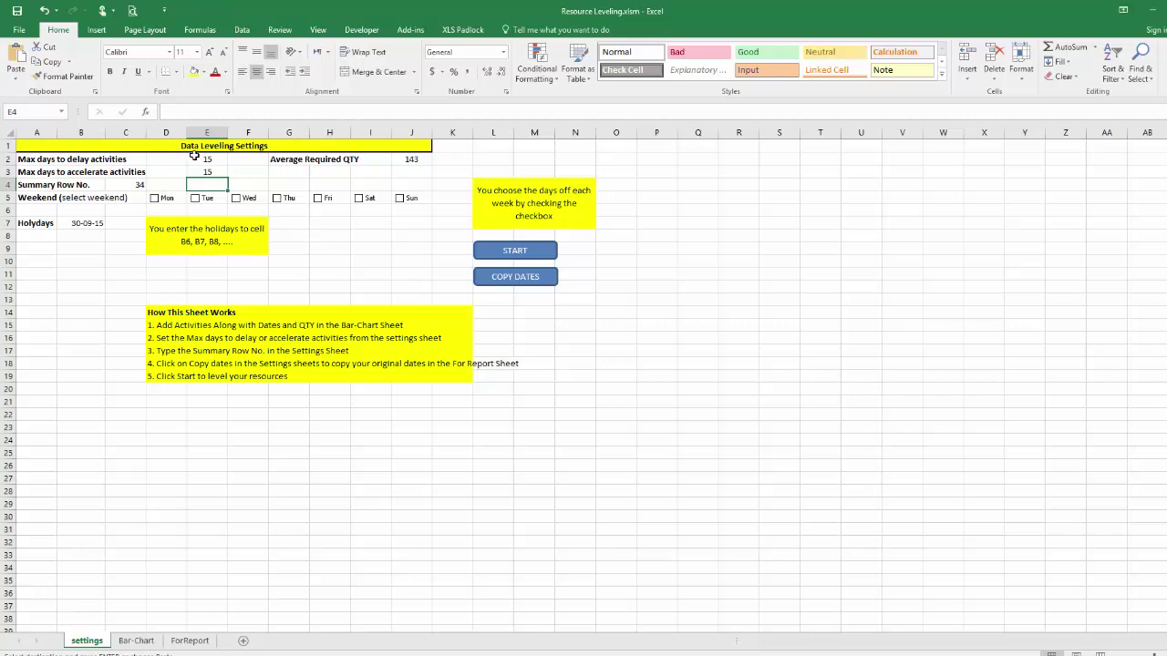
{"action": "left_click", "coordinate": [194, 157]}
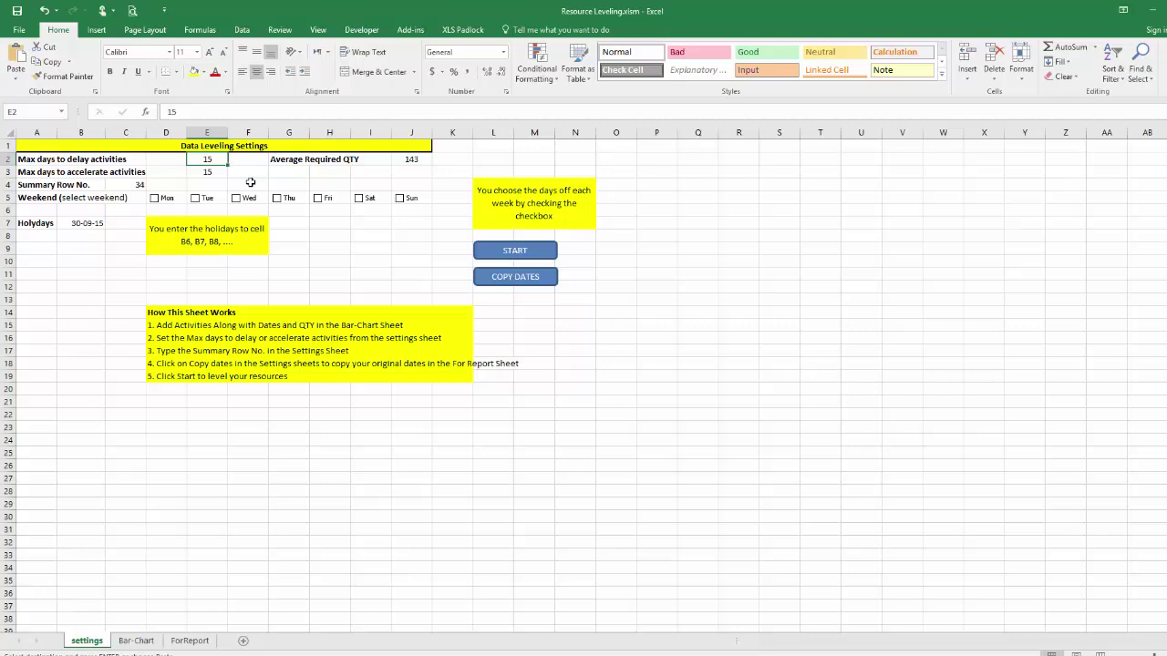
{"action": "type", "text": "10"}
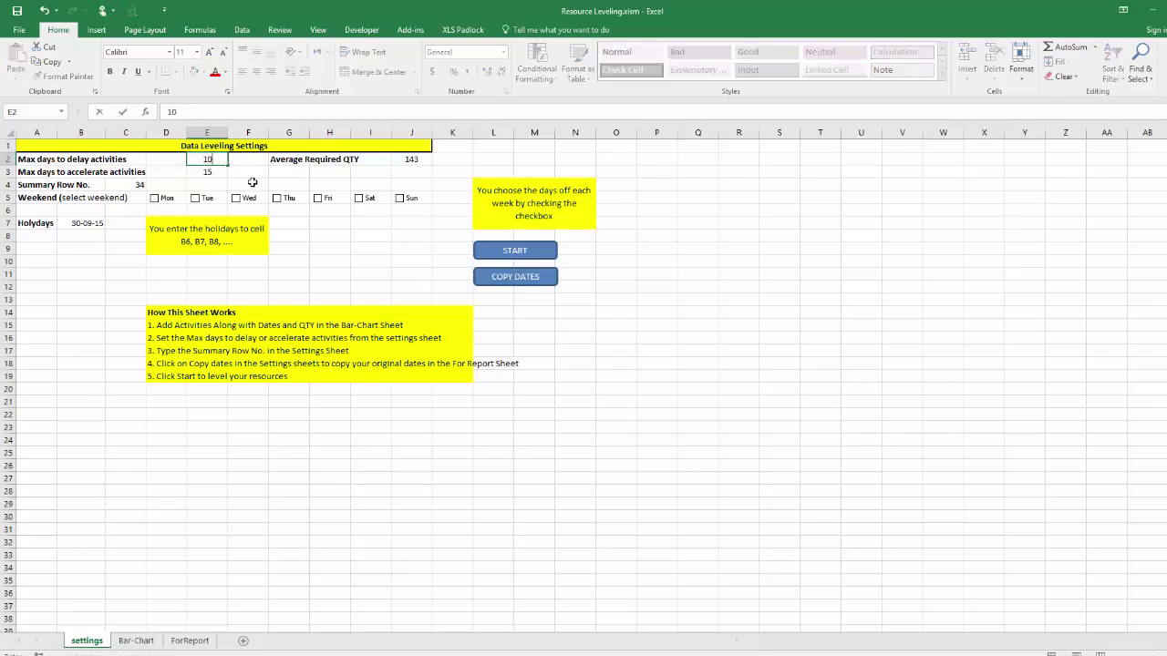
{"action": "key", "text": "Return"}
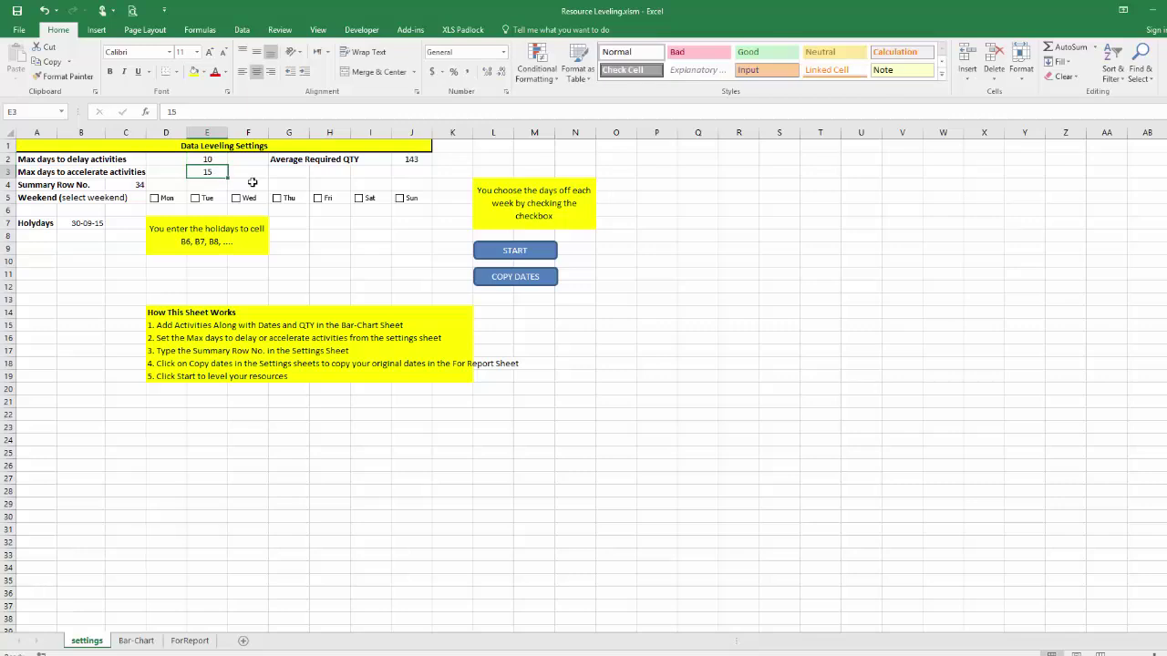
{"action": "key", "text": "Up"}
{"action": "key", "text": "Down"}
{"action": "type", "text": "10"}
{"action": "key", "text": "Return"}
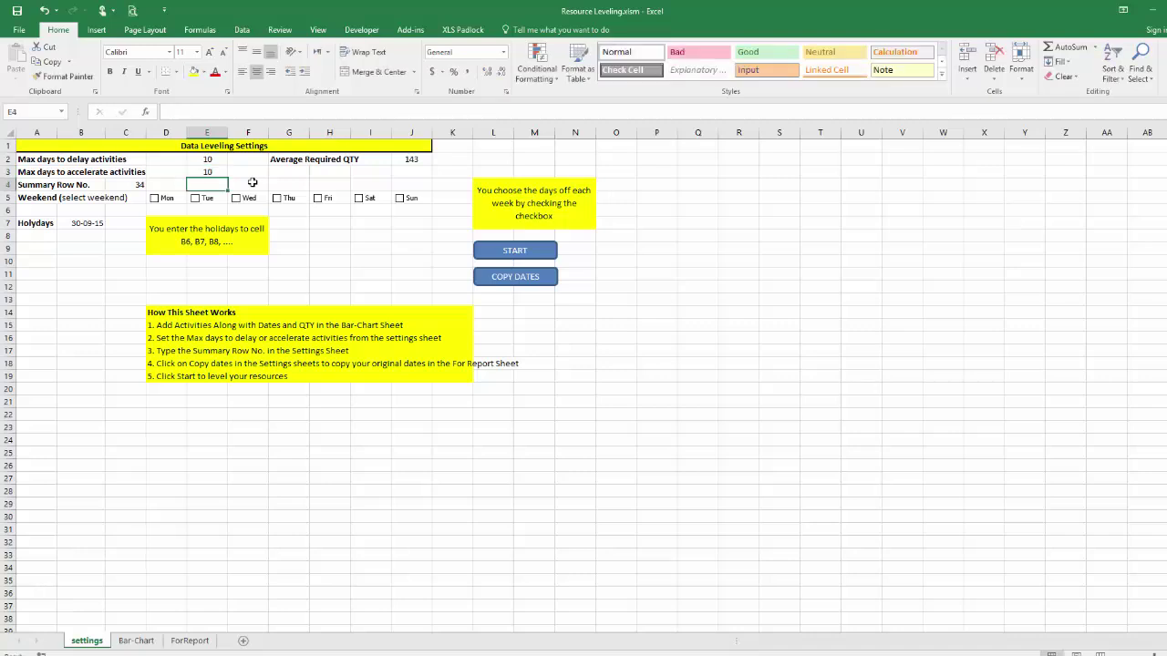
Check the Summary row's number on the Bar-Chart sheet against the Summary Row No. on the settings sheet.
{"action": "left_click", "coordinate": [137, 641]}
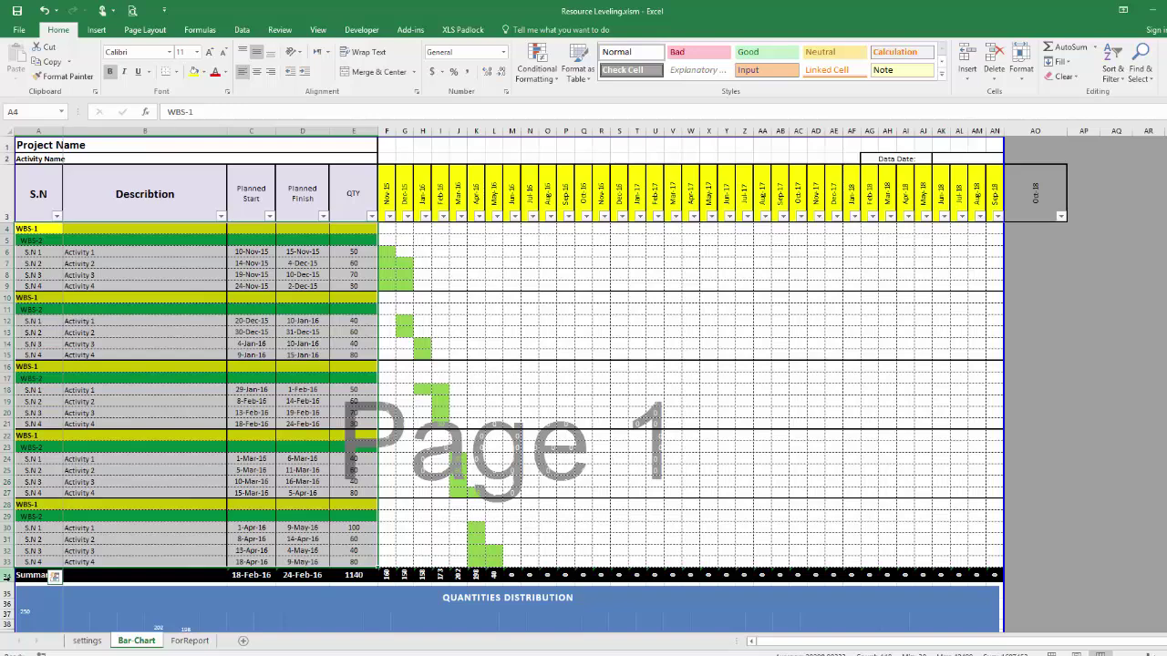
{"action": "left_click", "coordinate": [7, 576]}
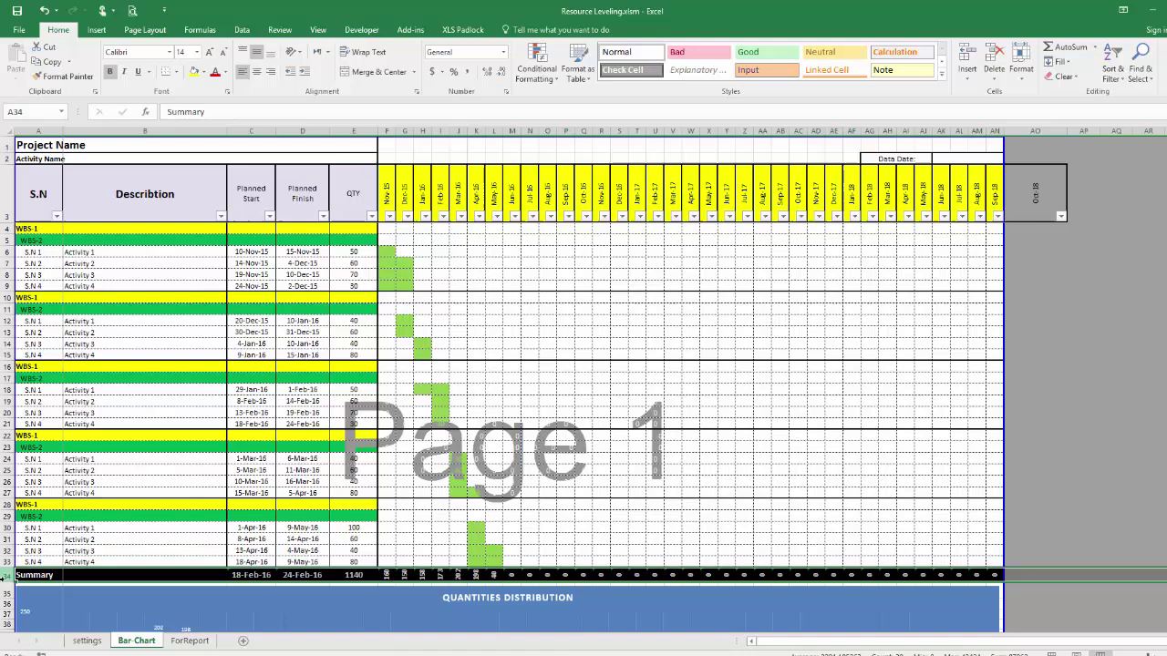
{"action": "left_click", "coordinate": [86, 641]}
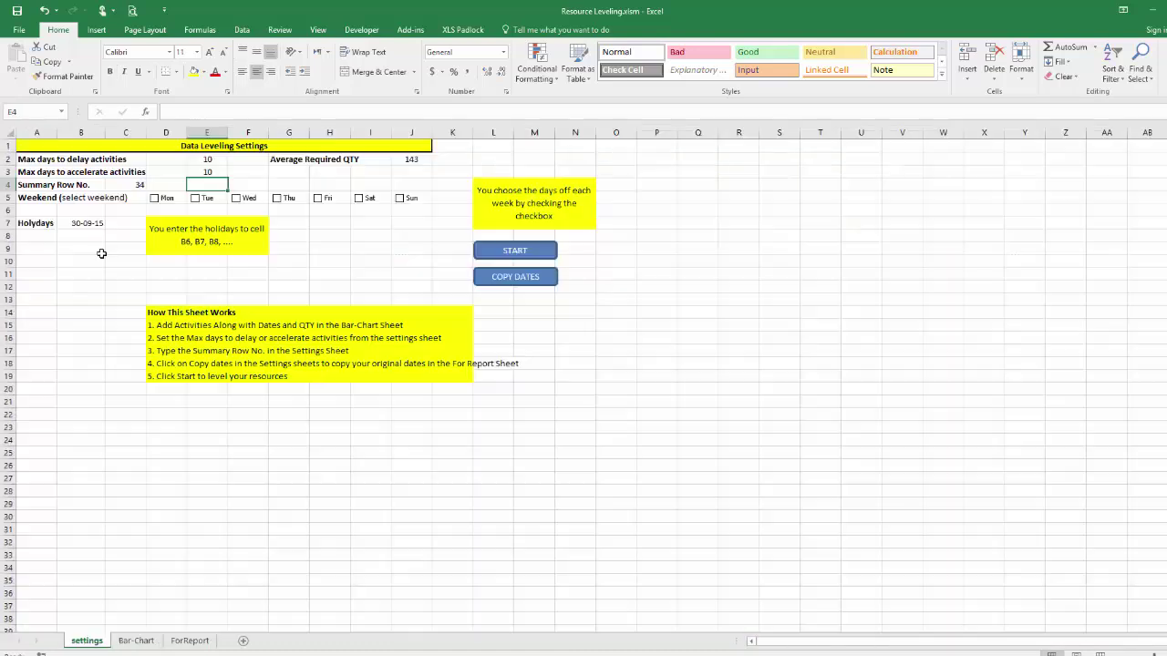
{"action": "left_click", "coordinate": [133, 187]}
{"action": "key", "text": "Return"}
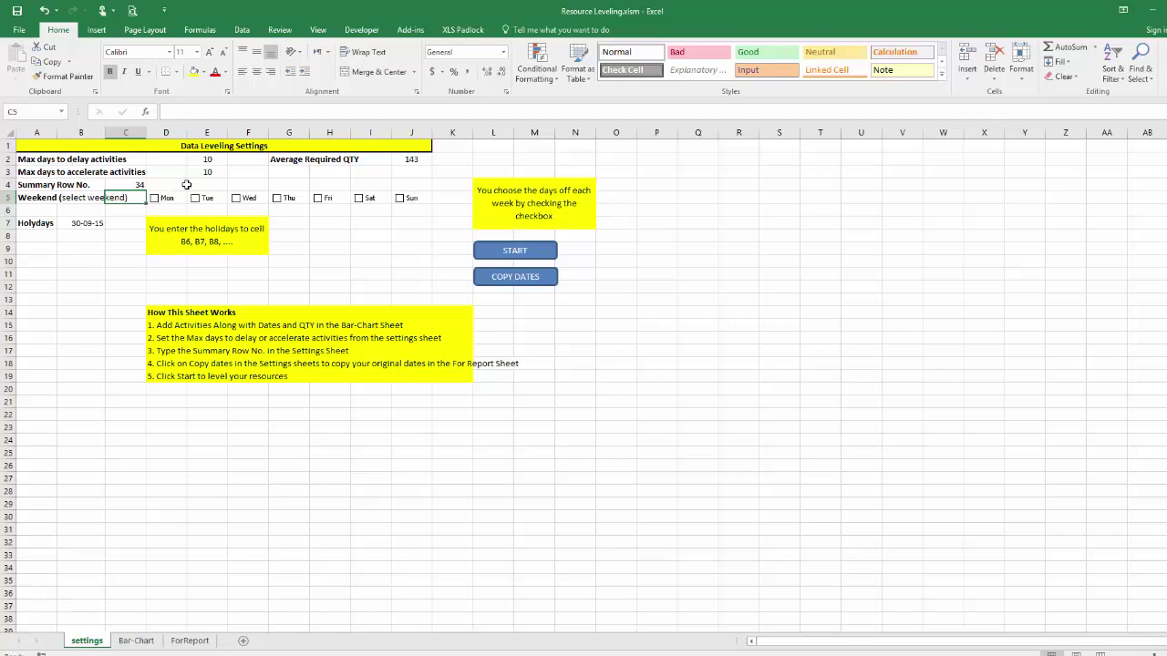
{"action": "left_click", "coordinate": [387, 234]}
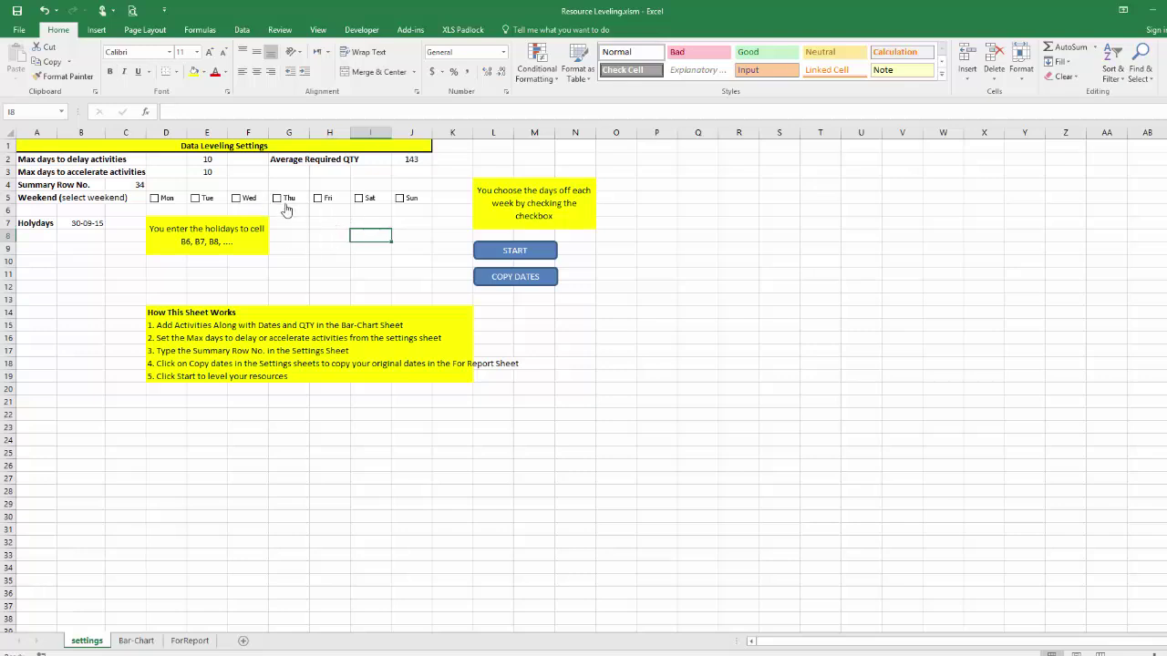
Check the distribution chart in the source workbook and set the Average Required QTY to 170 on the settings sheet.
{"action": "left_click", "coordinate": [404, 160]}
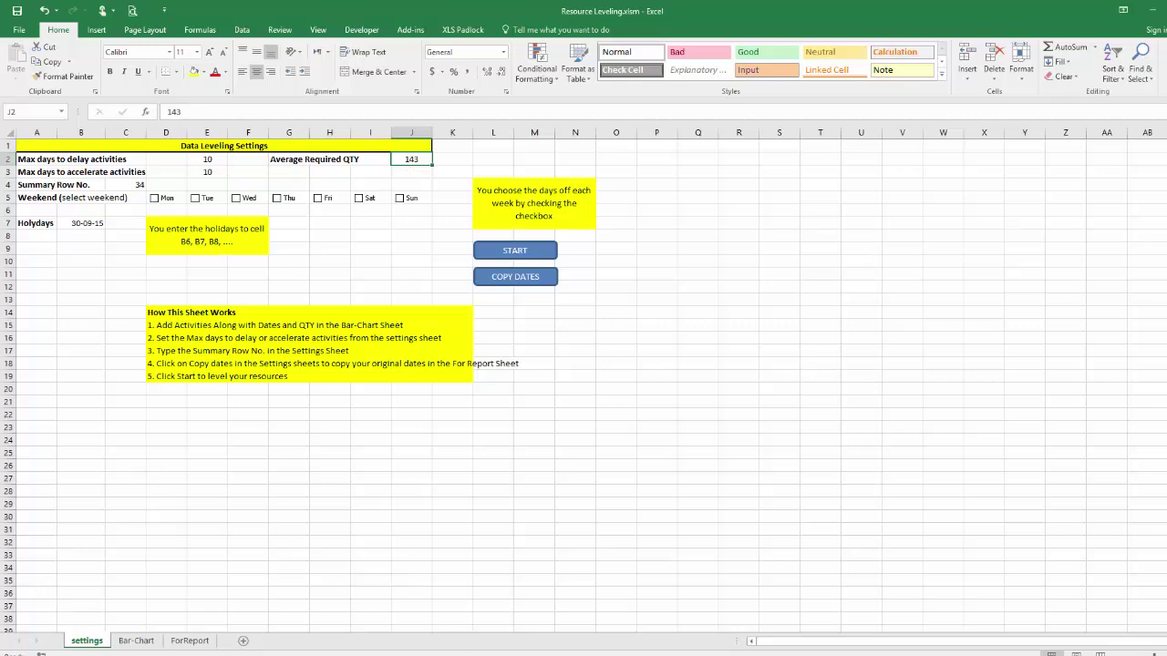
{"action": "mouse_move", "coordinate": [520, 652]}
{"action": "left_click", "coordinate": [578, 583]}
{"action": "scroll", "coordinate": [216, 407], "scroll_direction": "down", "scroll_amount": 5}
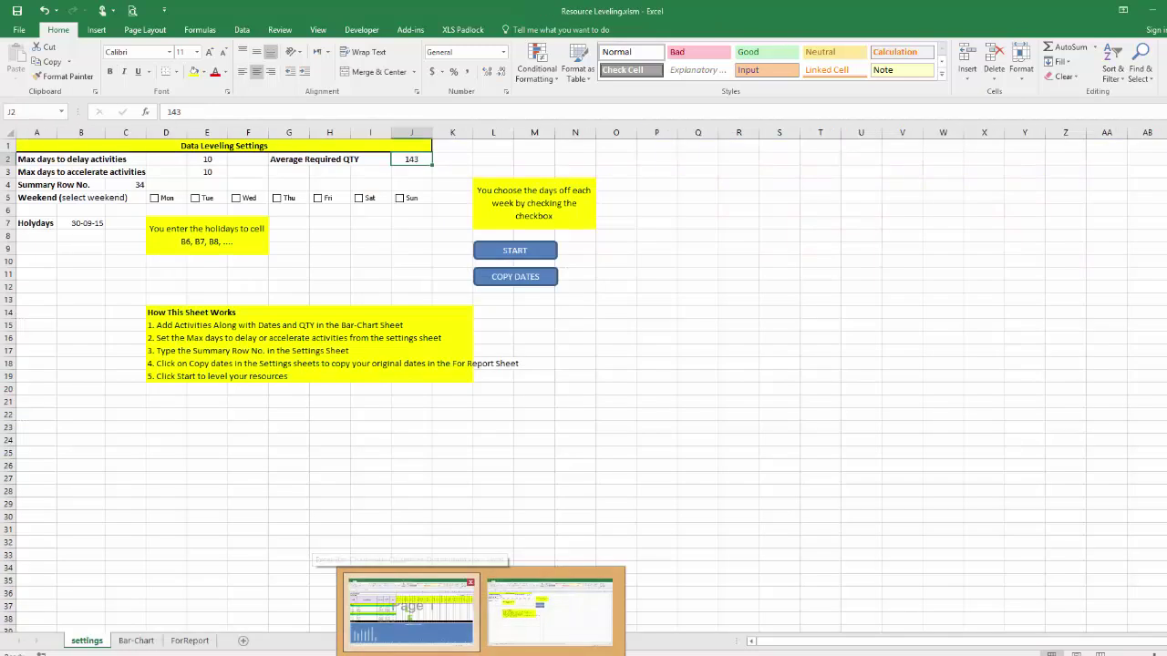
{"action": "left_click", "coordinate": [550, 611]}
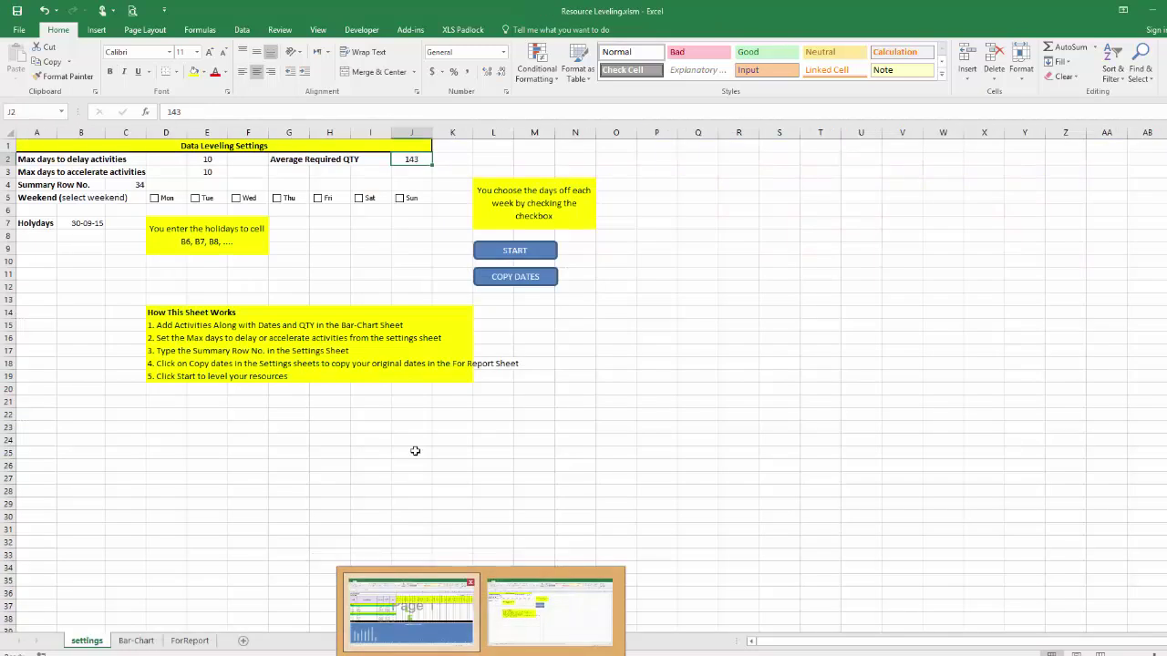
{"action": "type", "text": "170"}
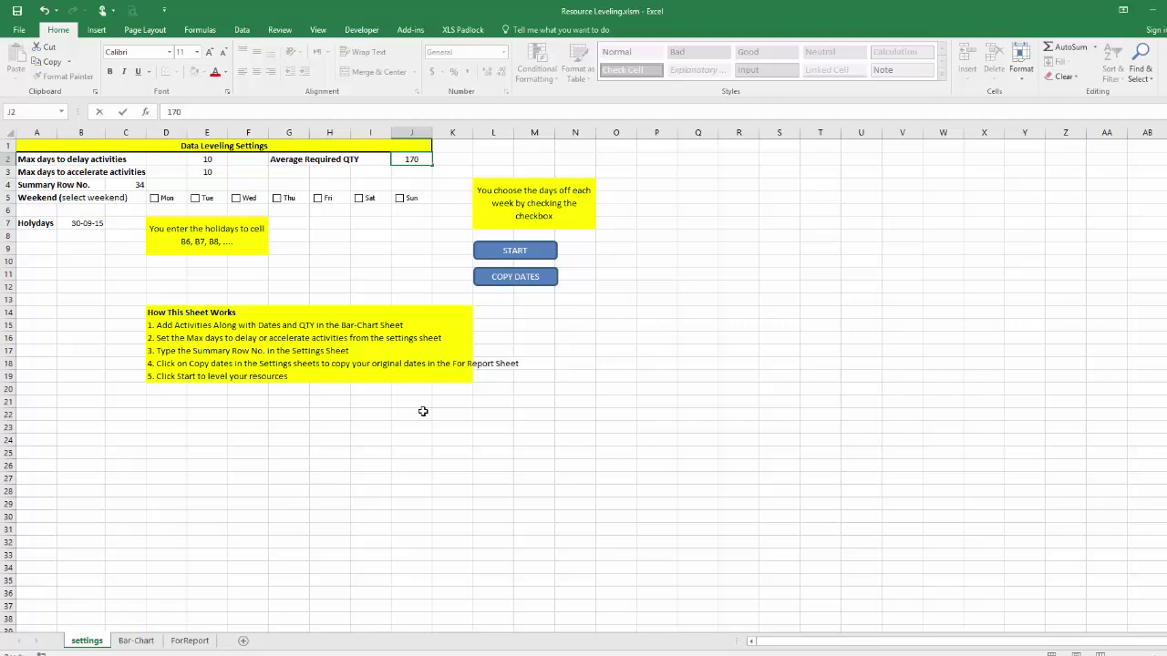
{"action": "key", "text": "Return"}
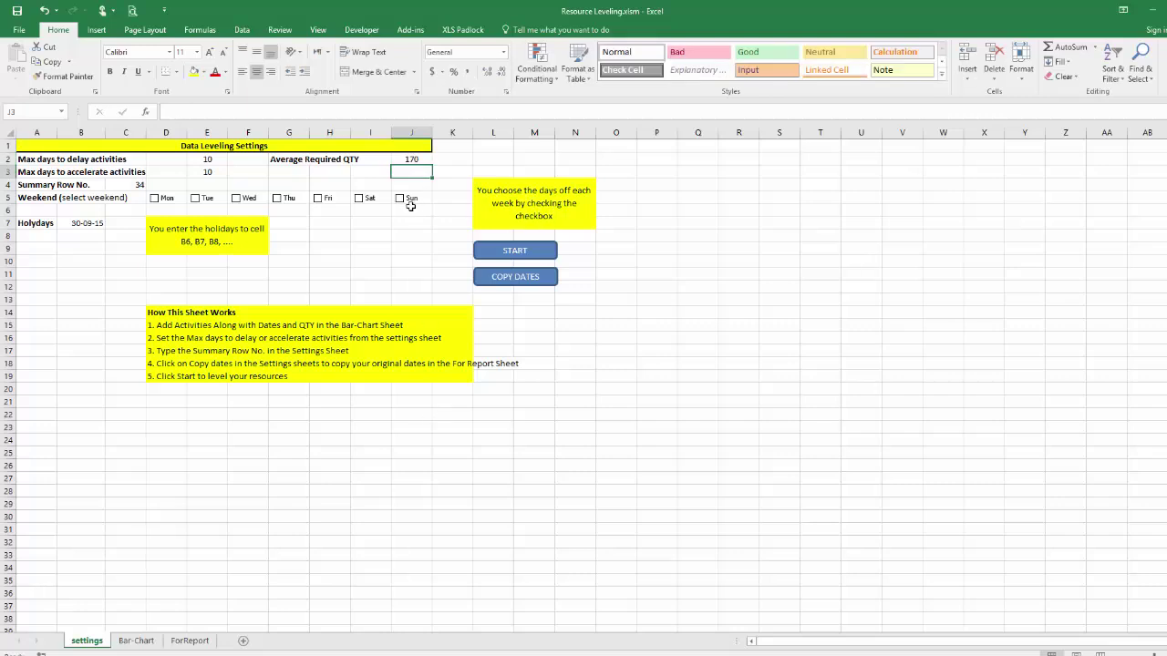
Copy the original dates to the ForReport sheet and run the resource leveling with the current settings.
{"action": "left_click", "coordinate": [526, 282]}
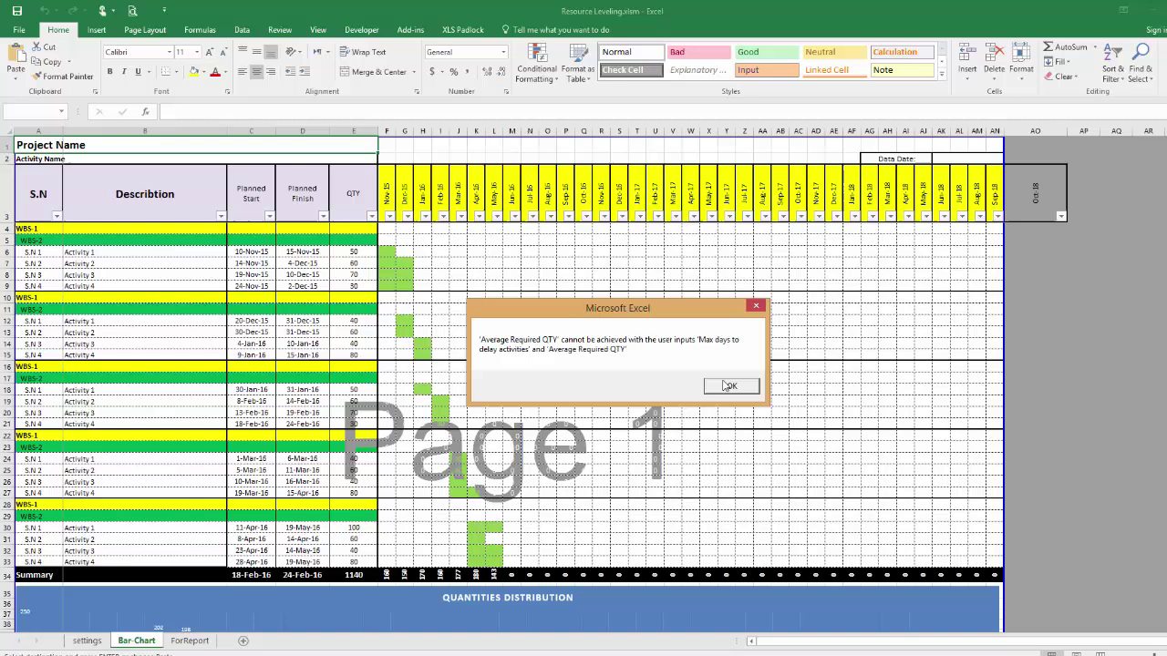
{"action": "left_click", "coordinate": [730, 386]}
{"action": "scroll", "coordinate": [542, 411], "scroll_direction": "down", "scroll_amount": 4}
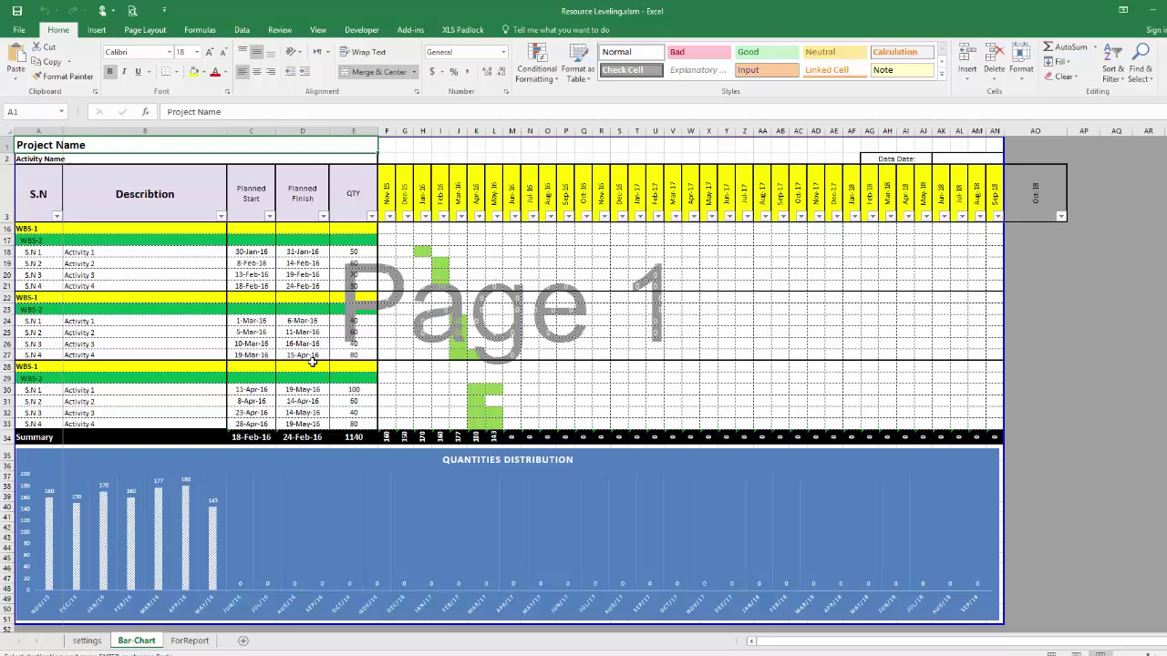
Compare the planned dates in C6:D33 with the leveled dates in N6:O33 on the ForReport sheet, including the row 12 finish dates.
{"action": "left_click", "coordinate": [191, 642]}
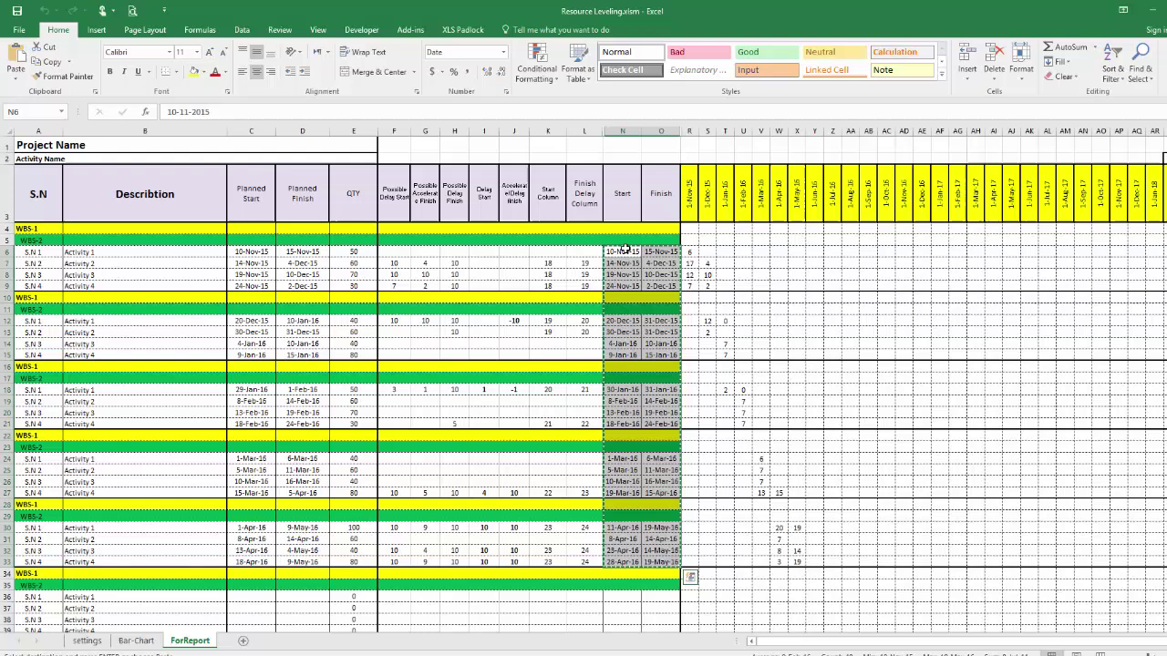
{"action": "left_click_drag", "start_coordinate": [623, 252], "coordinate": [653, 563]}
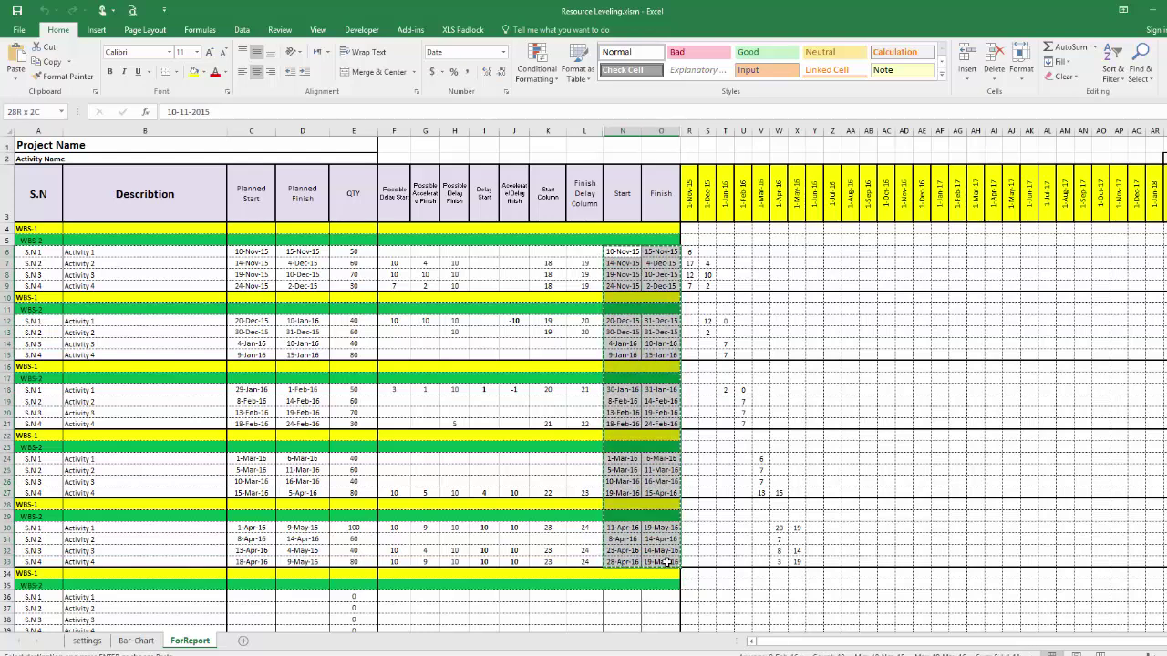
{"action": "left_click_drag", "start_coordinate": [248, 251], "coordinate": [327, 565]}
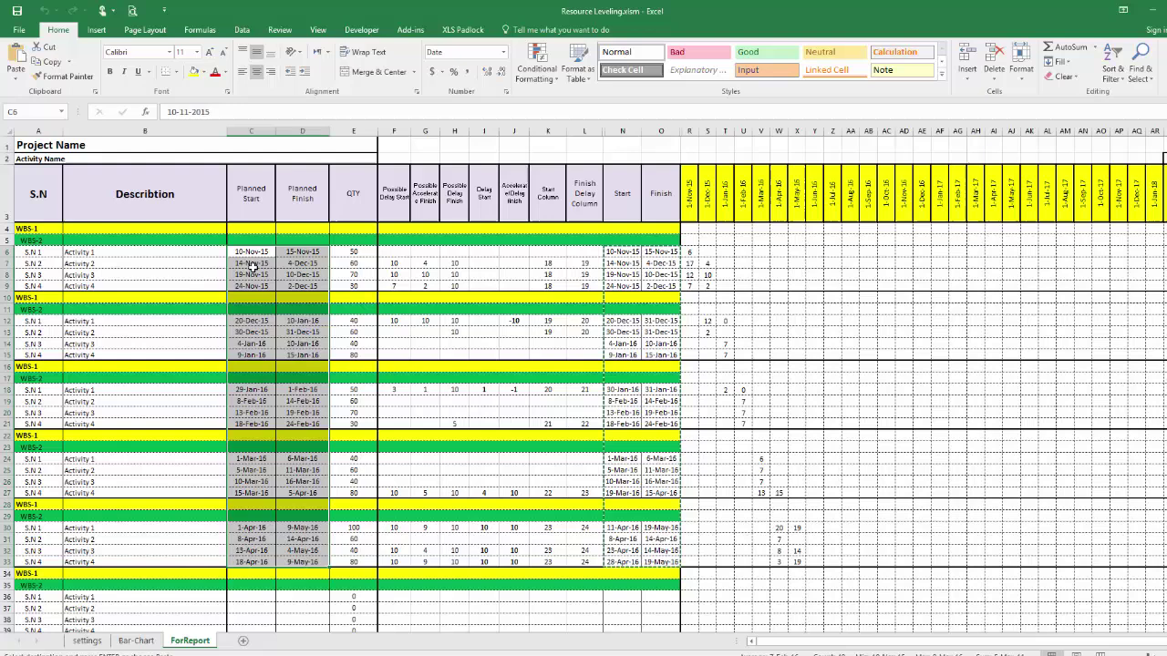
{"action": "left_click", "coordinate": [292, 321]}
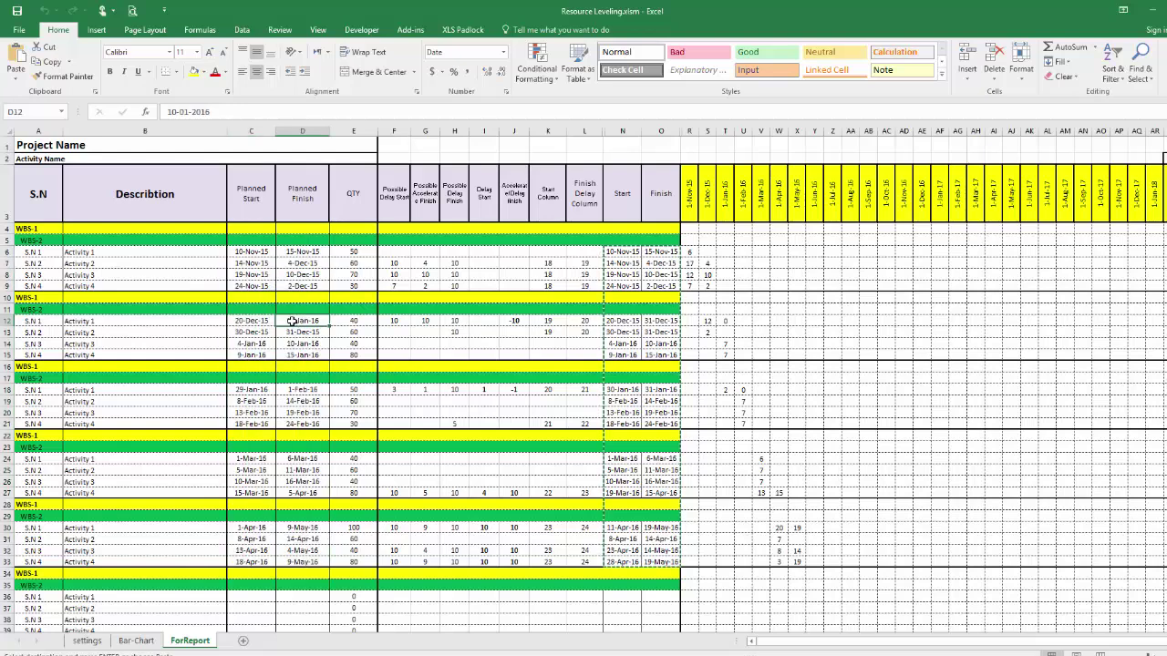
{"action": "left_click", "coordinate": [669, 321]}
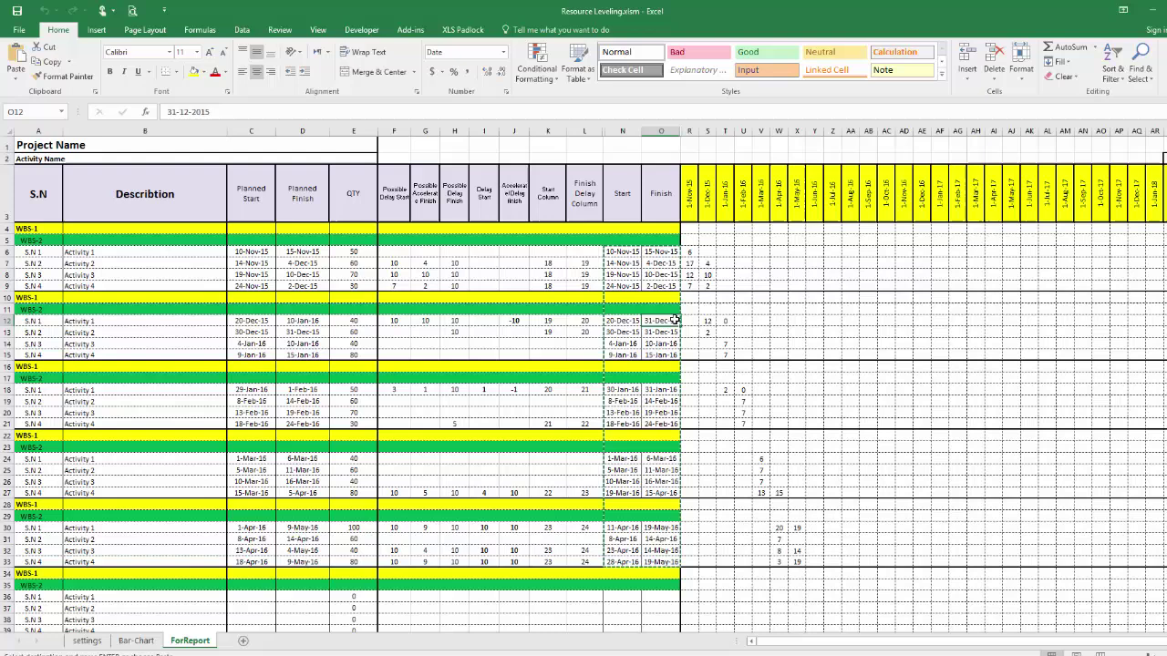
{"action": "left_click", "coordinate": [301, 325]}
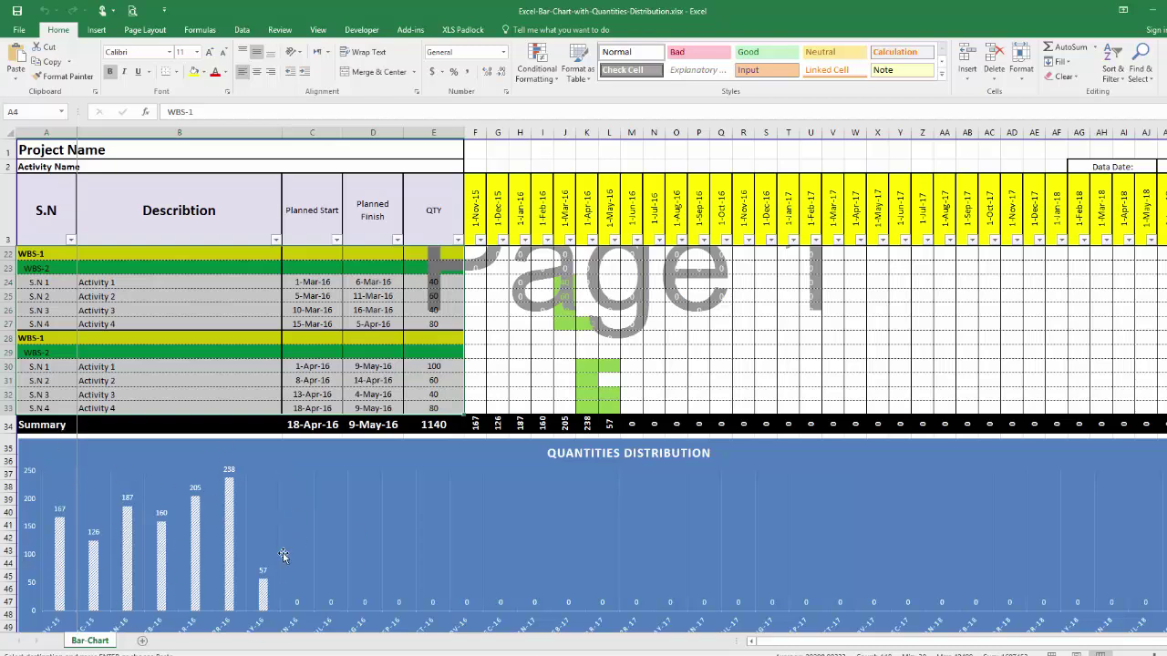
Compare the source workbook's Quantities Distribution chart with the leveled chart and activity dates on the Bar-Chart sheet of Resource Leveling.xlsm.
{"action": "scroll", "coordinate": [281, 554], "scroll_direction": "down", "scroll_amount": 1}
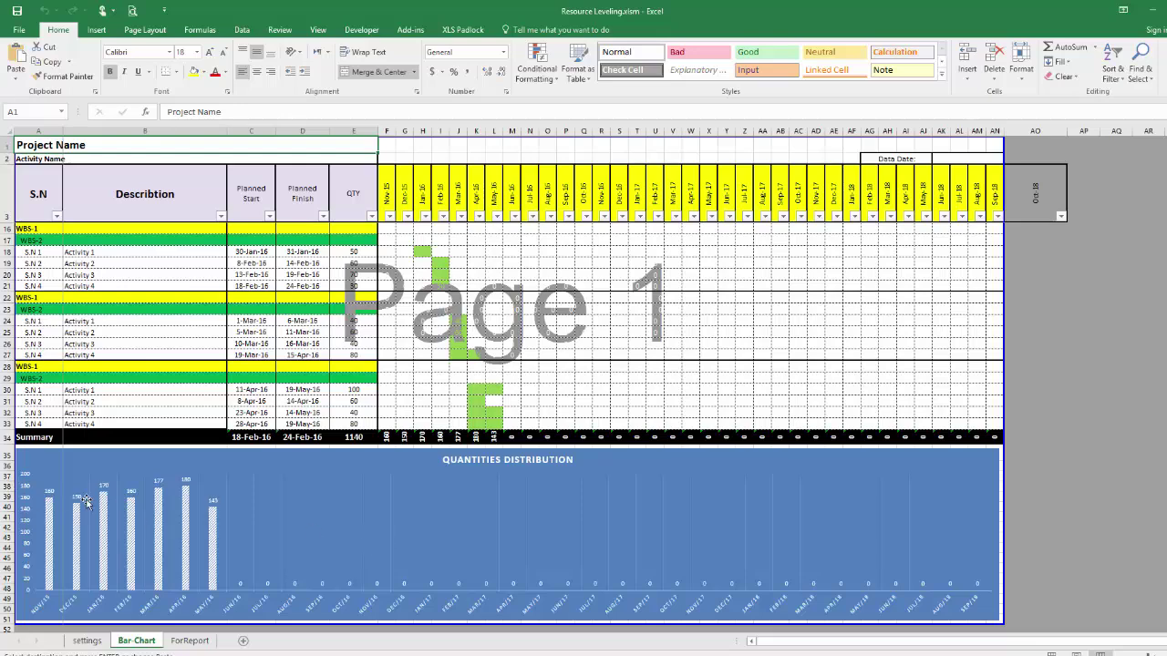
{"action": "scroll", "coordinate": [417, 534], "scroll_direction": "up", "scroll_amount": 4}
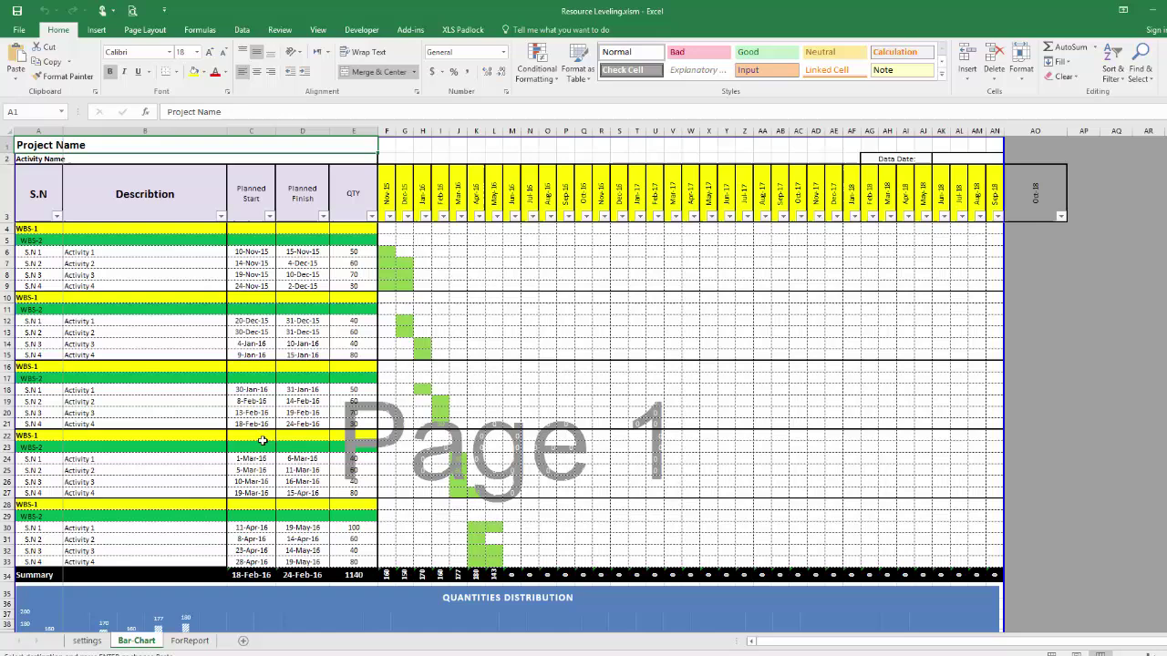
{"action": "scroll", "coordinate": [262, 441], "scroll_direction": "down", "scroll_amount": 4}
{"action": "scroll", "coordinate": [414, 429], "scroll_direction": "up", "scroll_amount": 4}
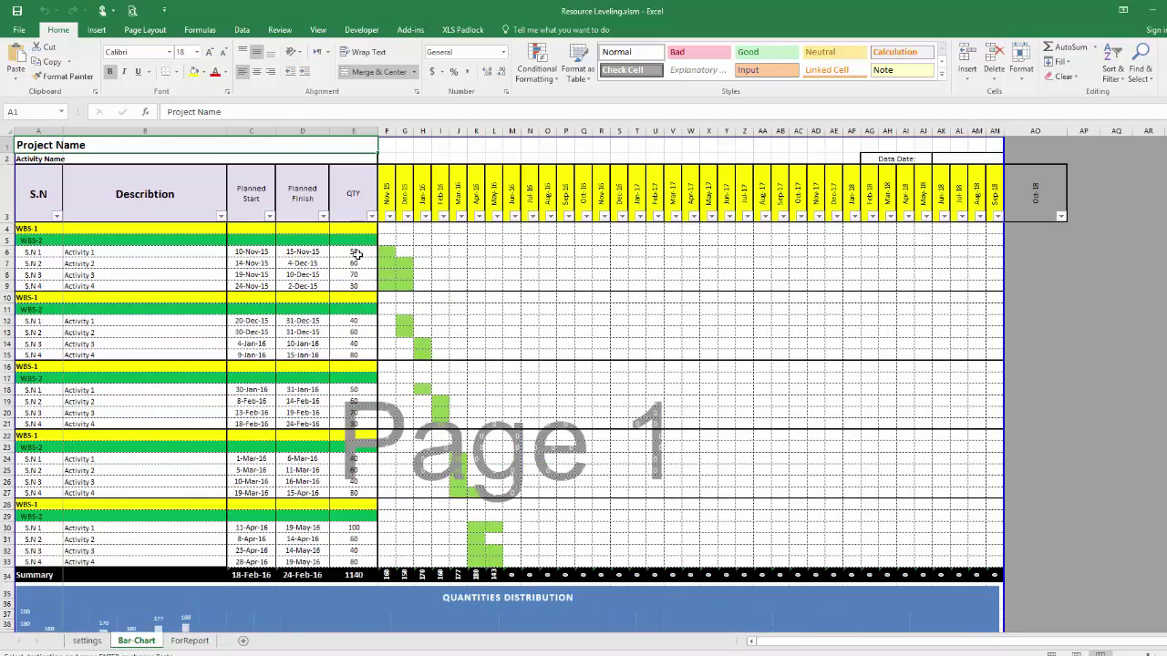
{"action": "scroll", "coordinate": [317, 384], "scroll_direction": "down", "scroll_amount": 4}
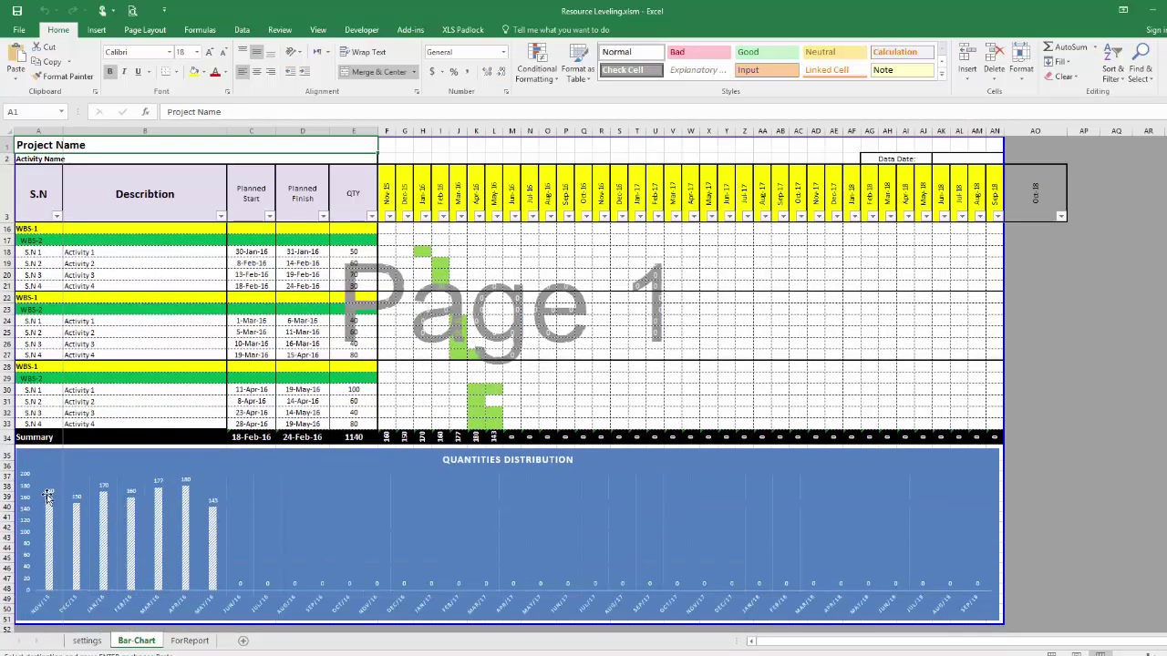